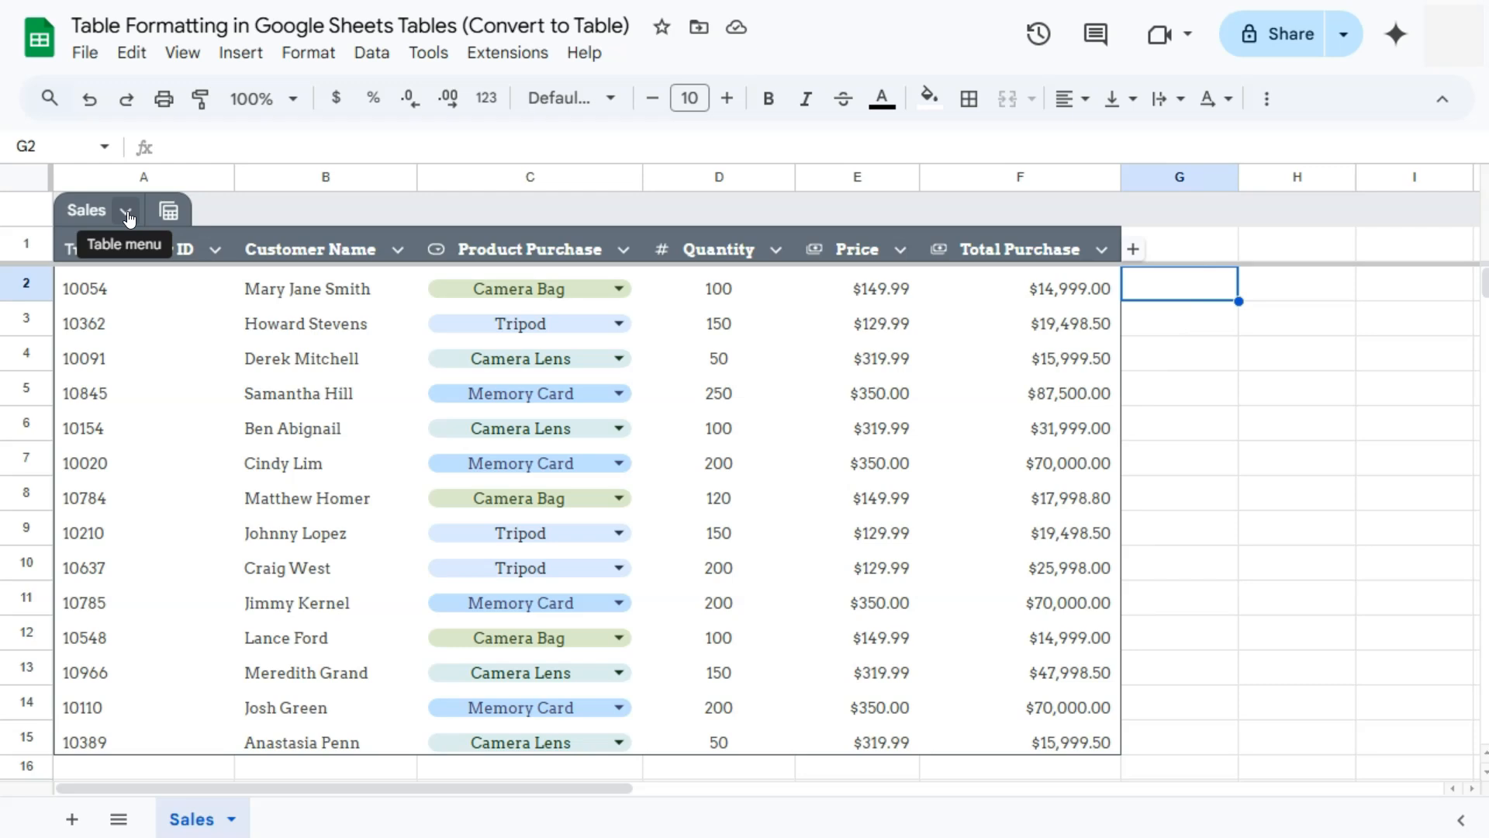
Turn on gridlines in the Sales table's formatting options
click(127, 212)
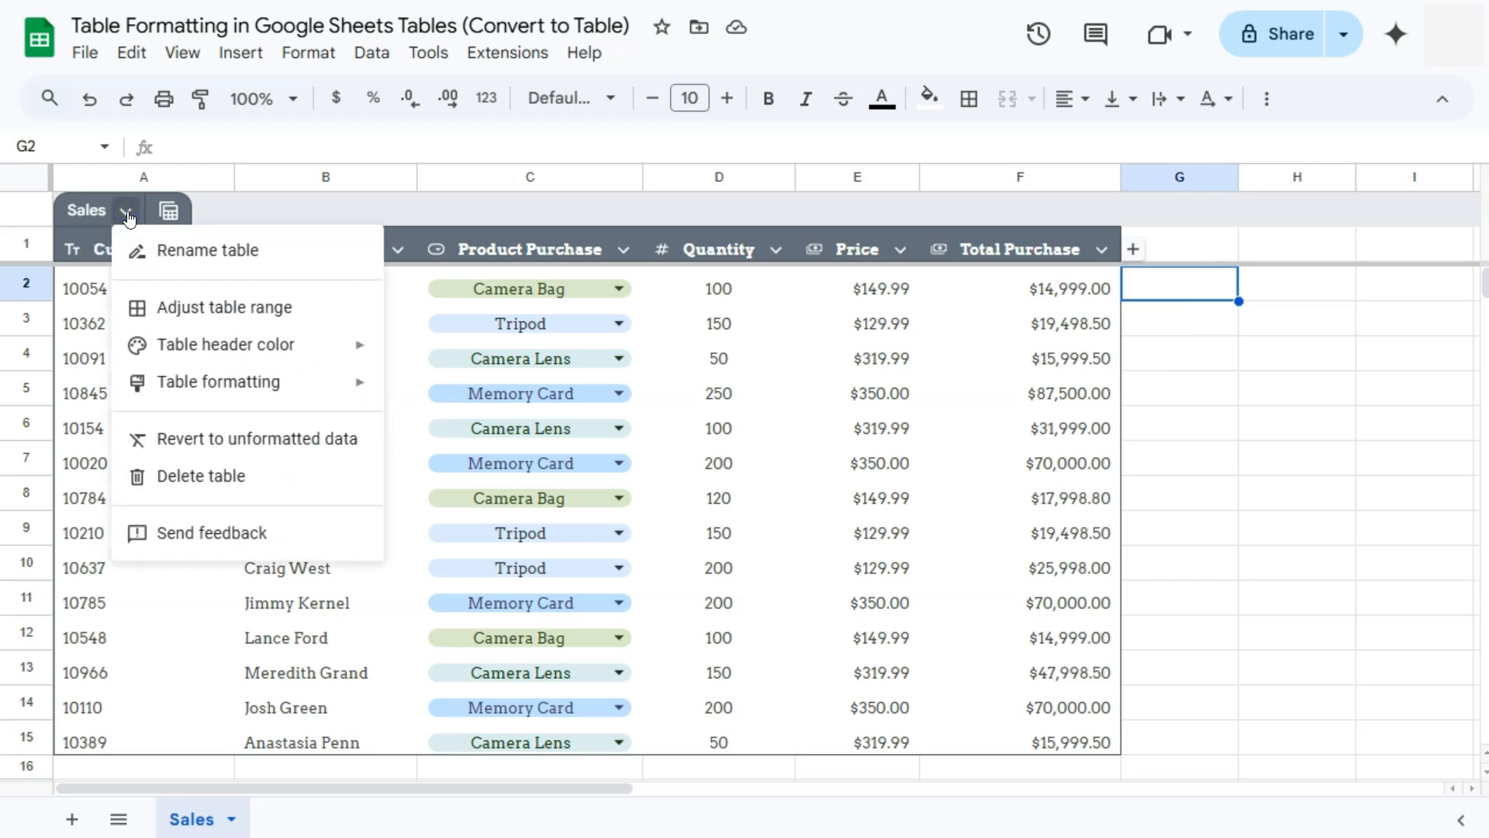
mouse_move(294, 392)
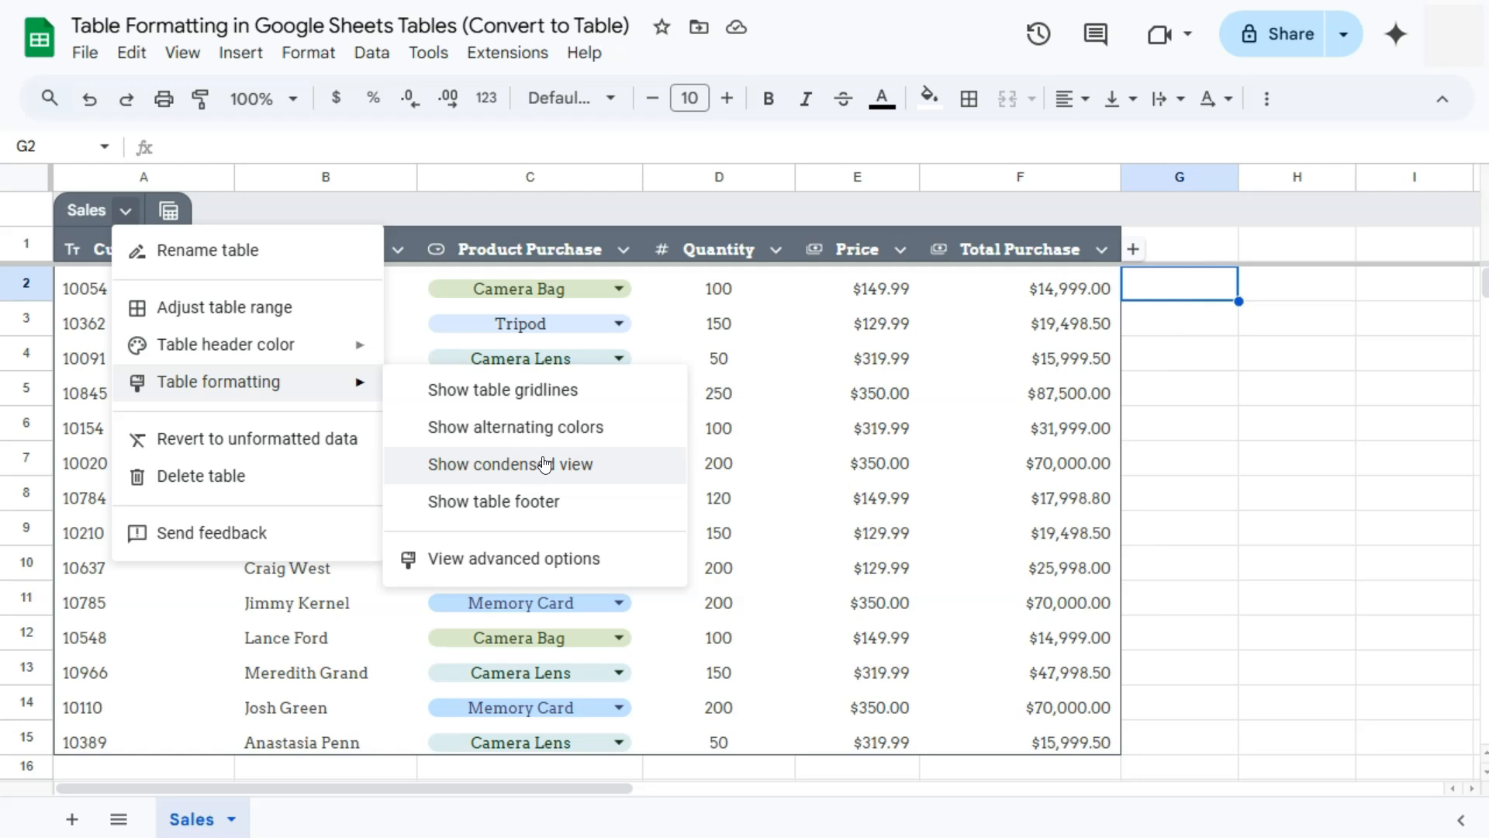
click(504, 559)
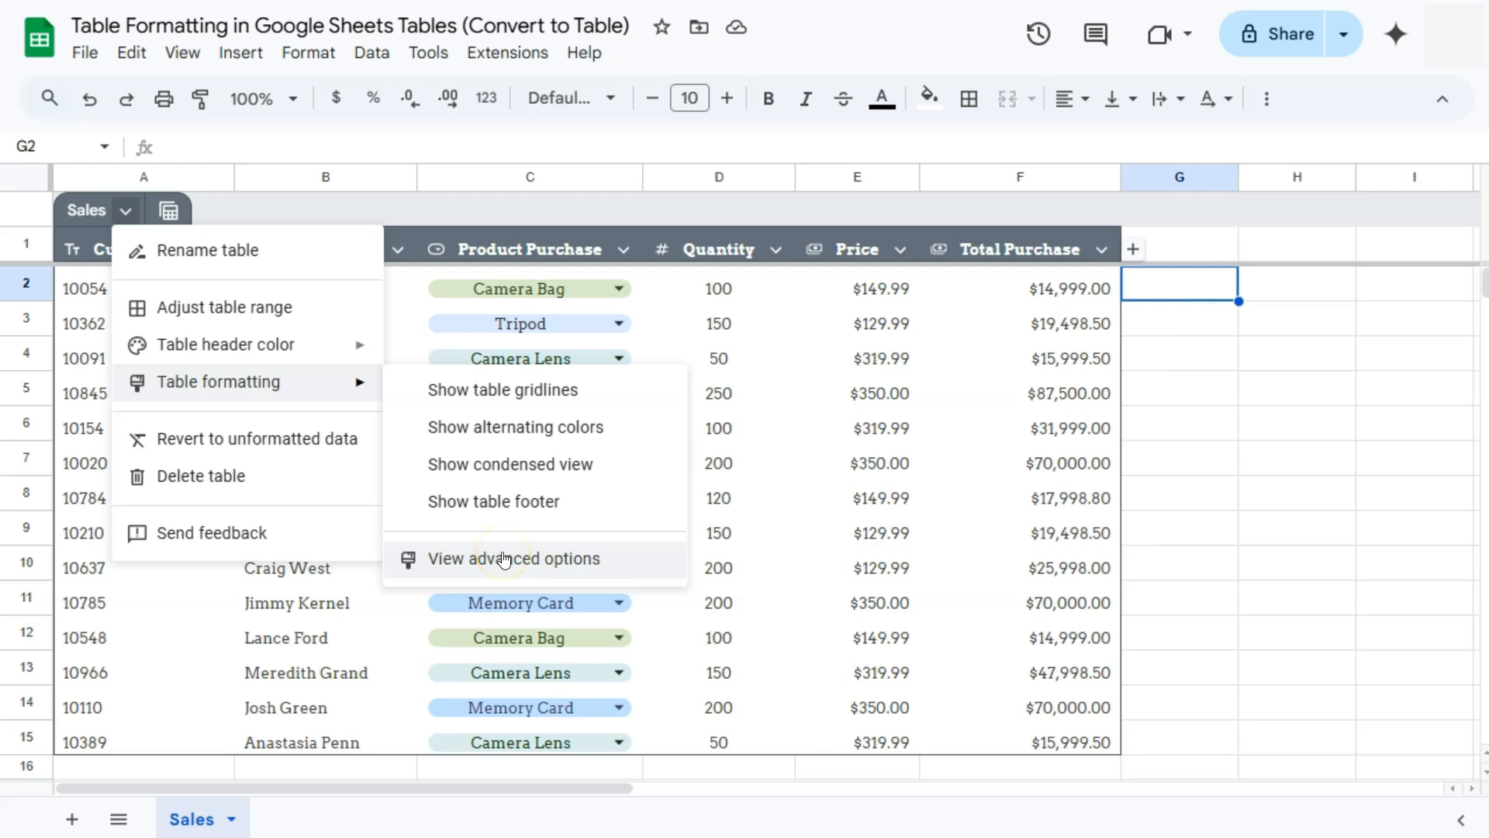
click(515, 389)
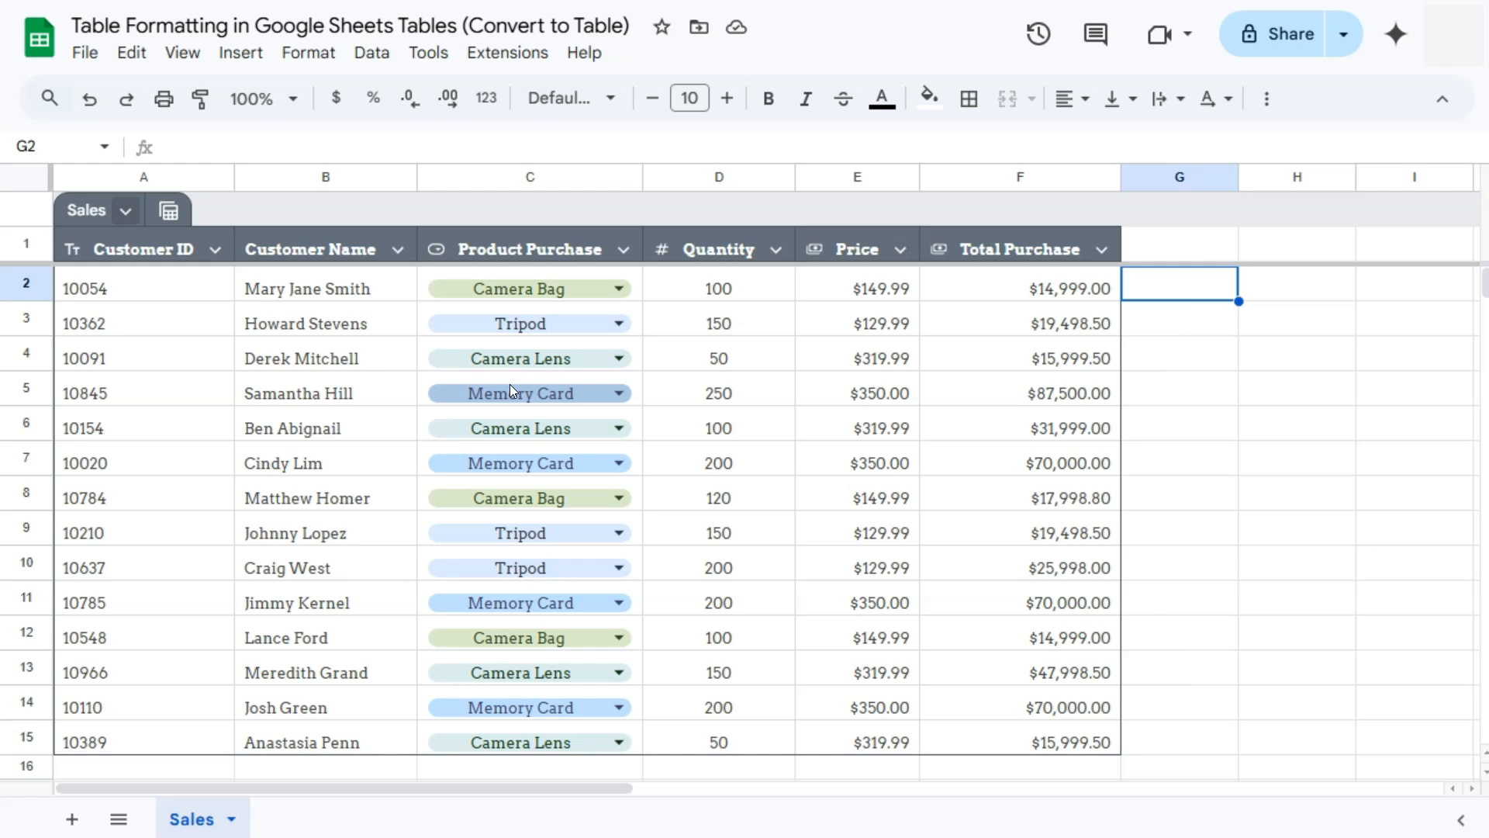
Show alternating colors and switch the Sales table to condensed view
click(125, 210)
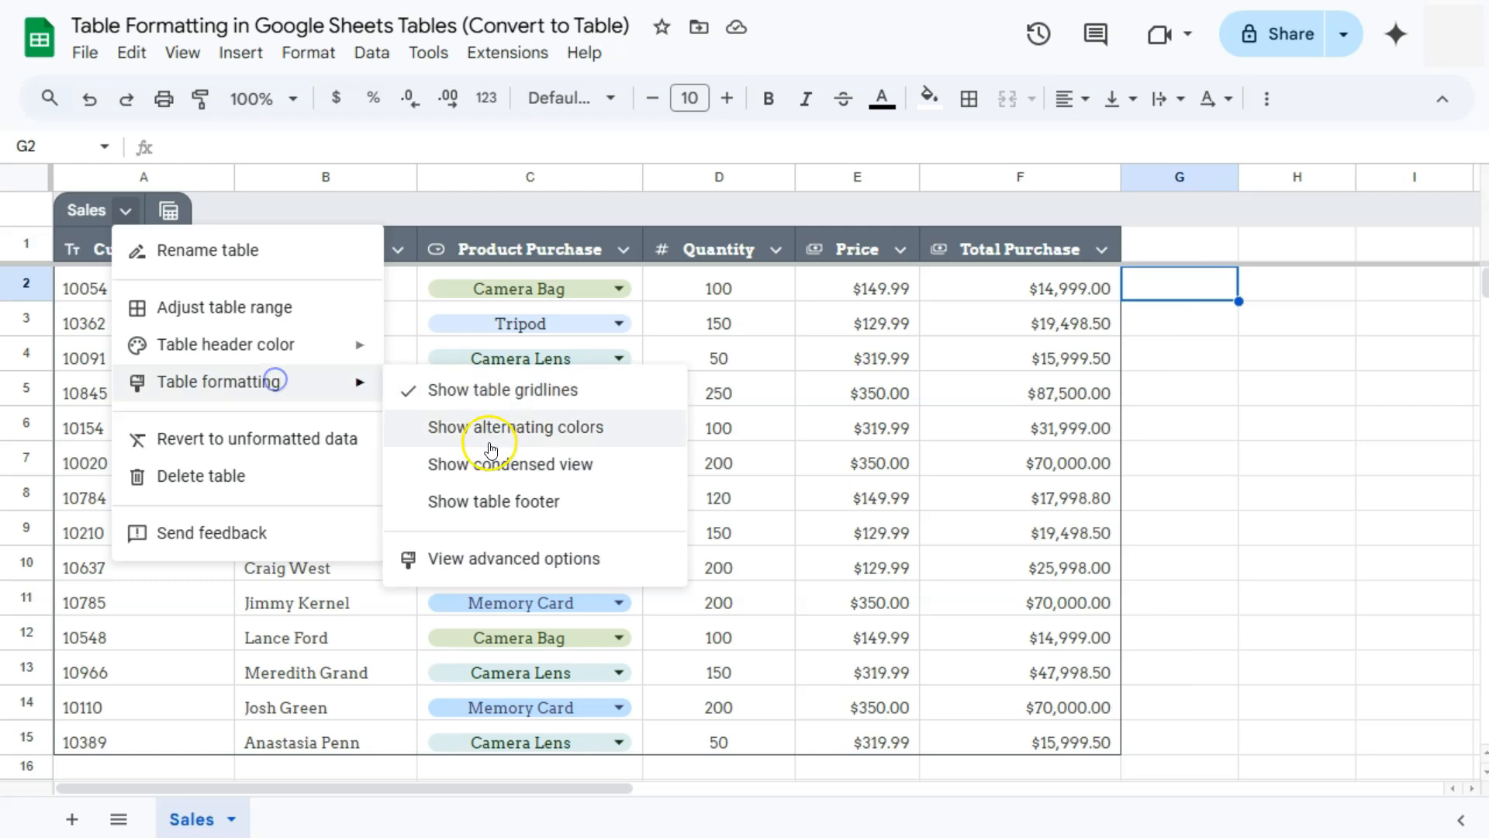
click(576, 444)
click(576, 442)
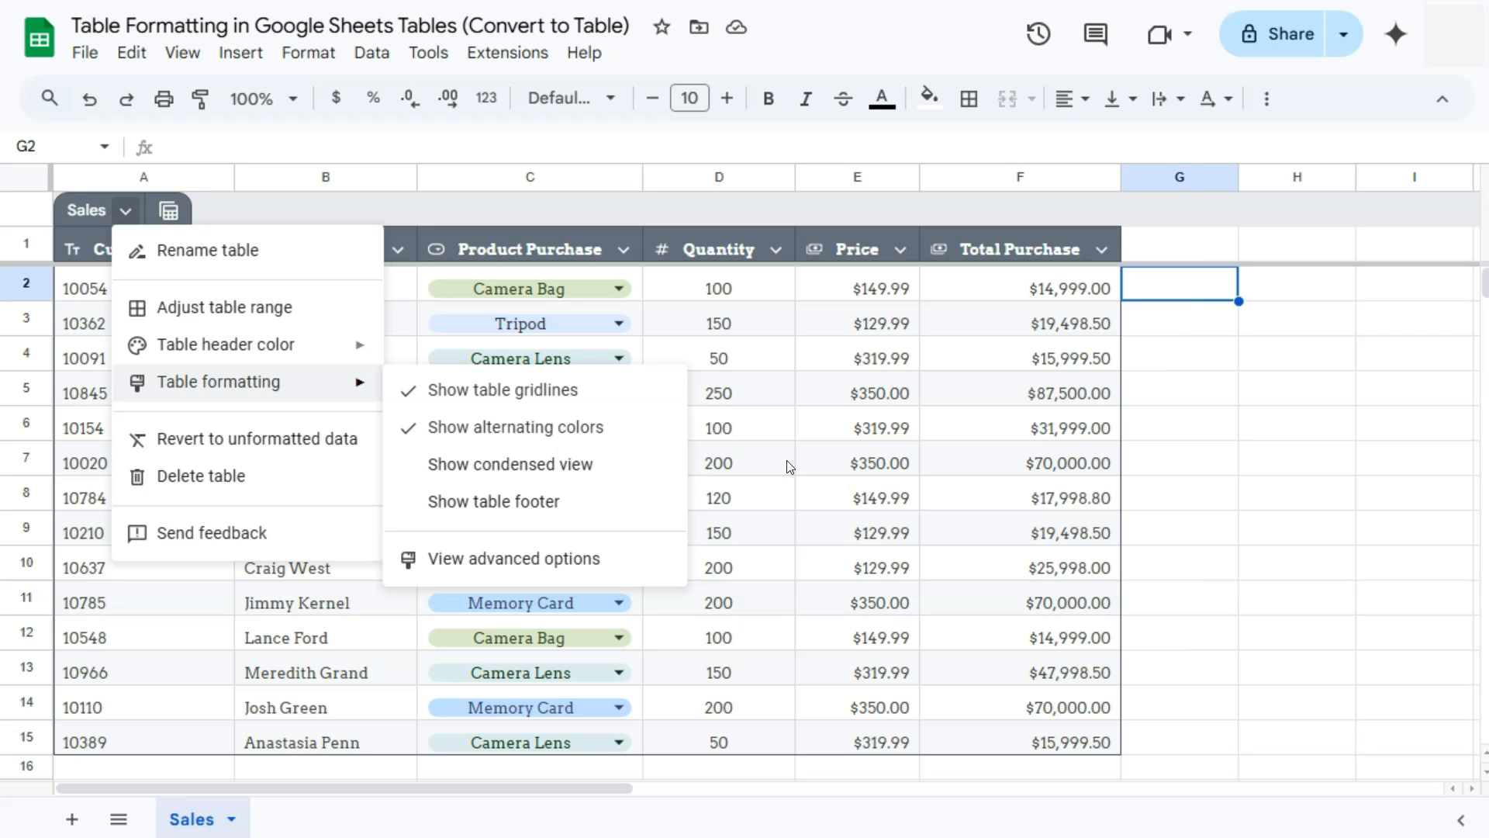
click(559, 464)
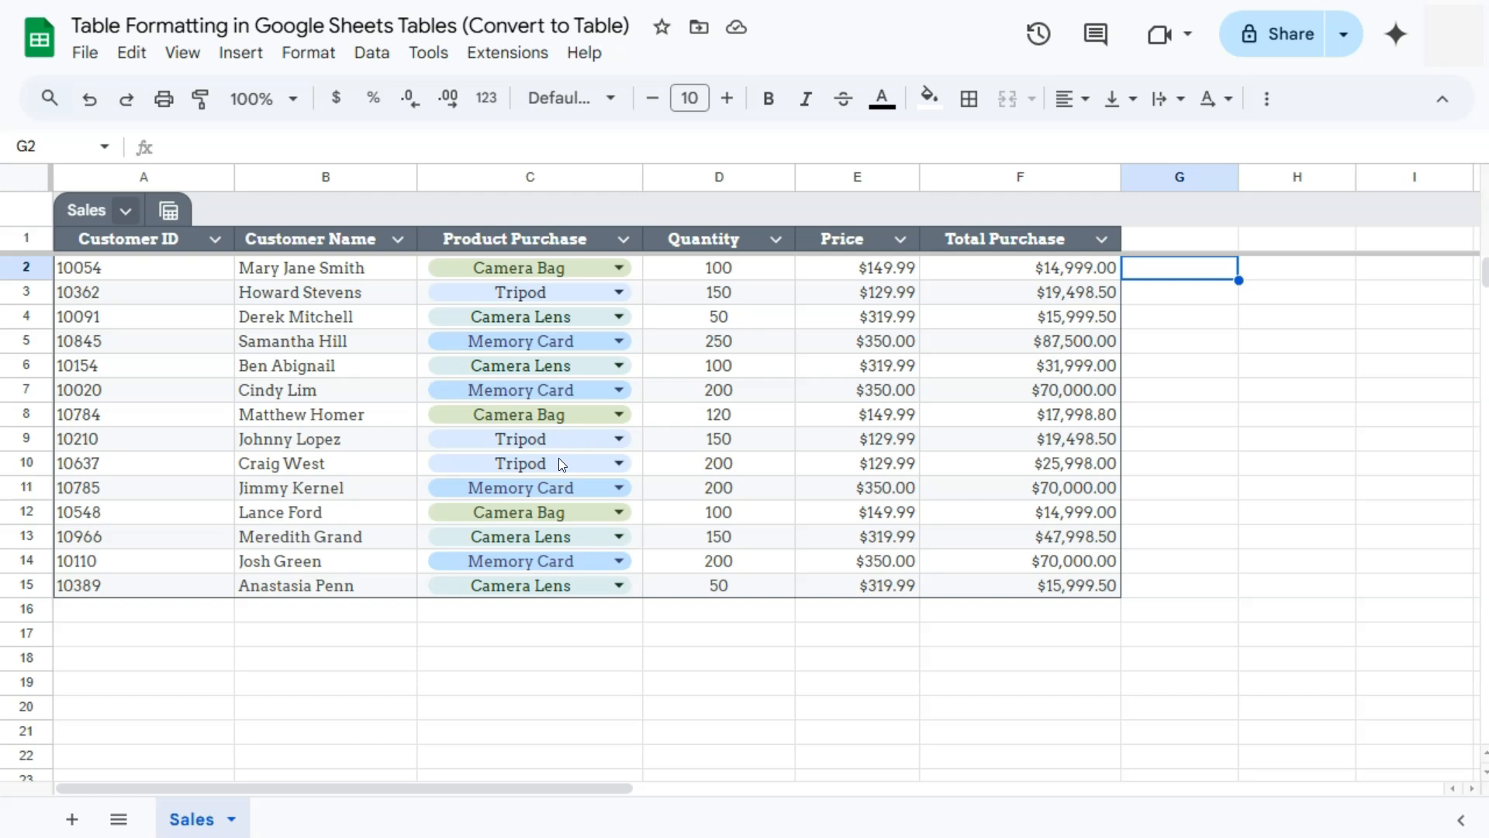
Show the Sales table's footer and inspect the formula behind the Quantity footer cell
click(125, 210)
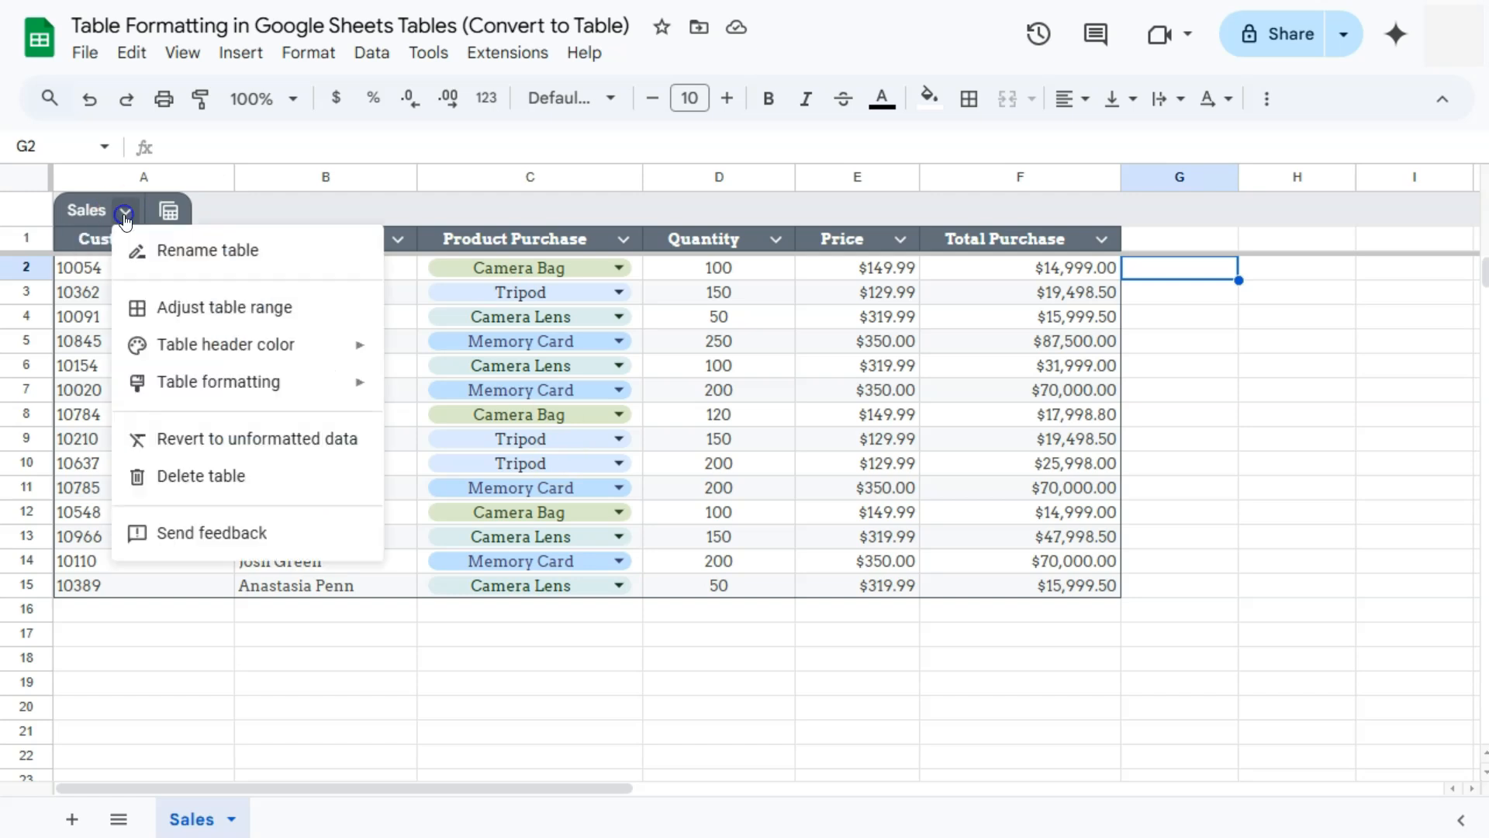
mouse_move(225, 384)
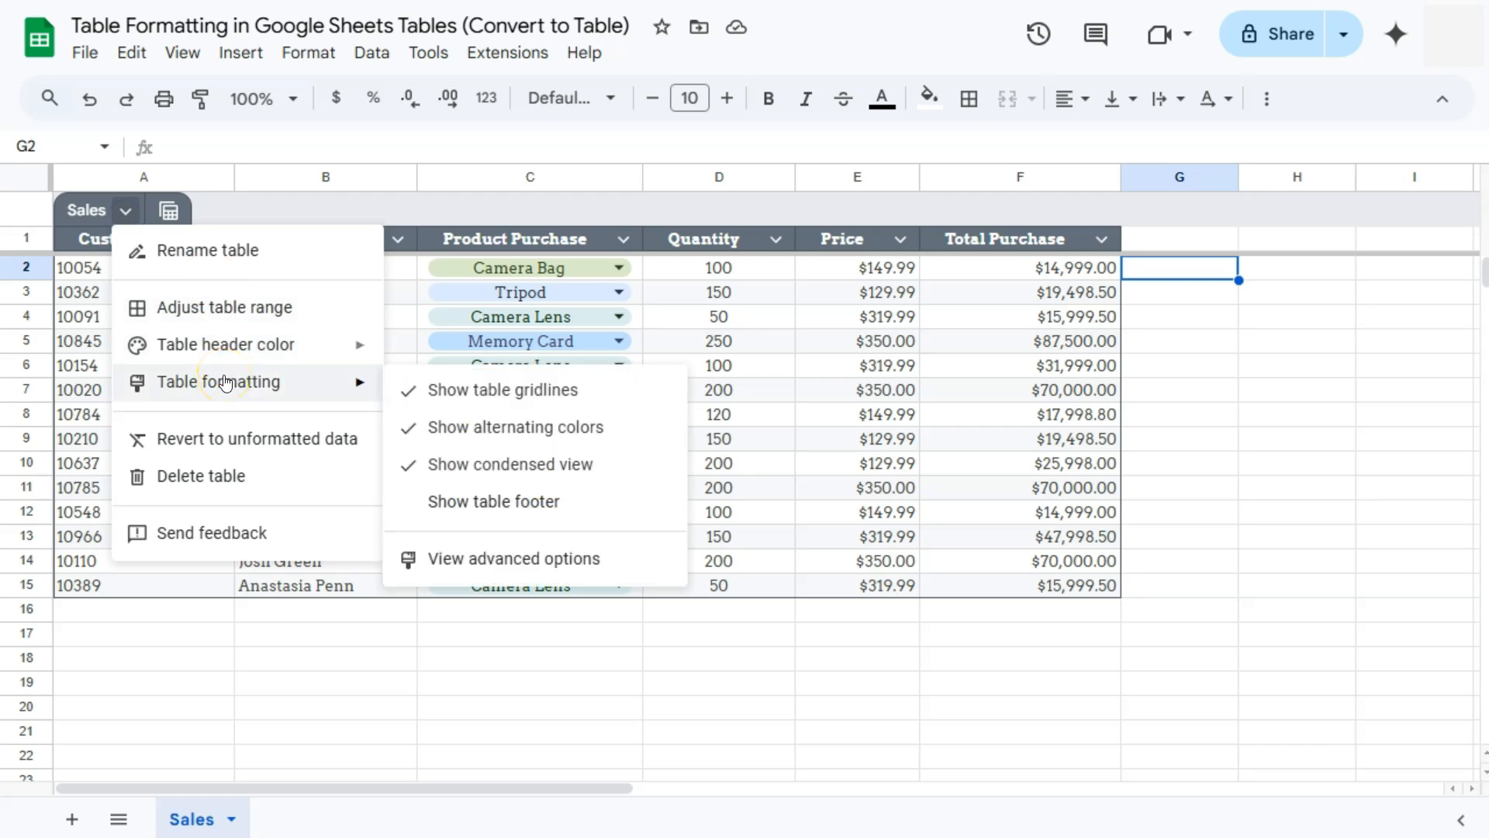
click(486, 505)
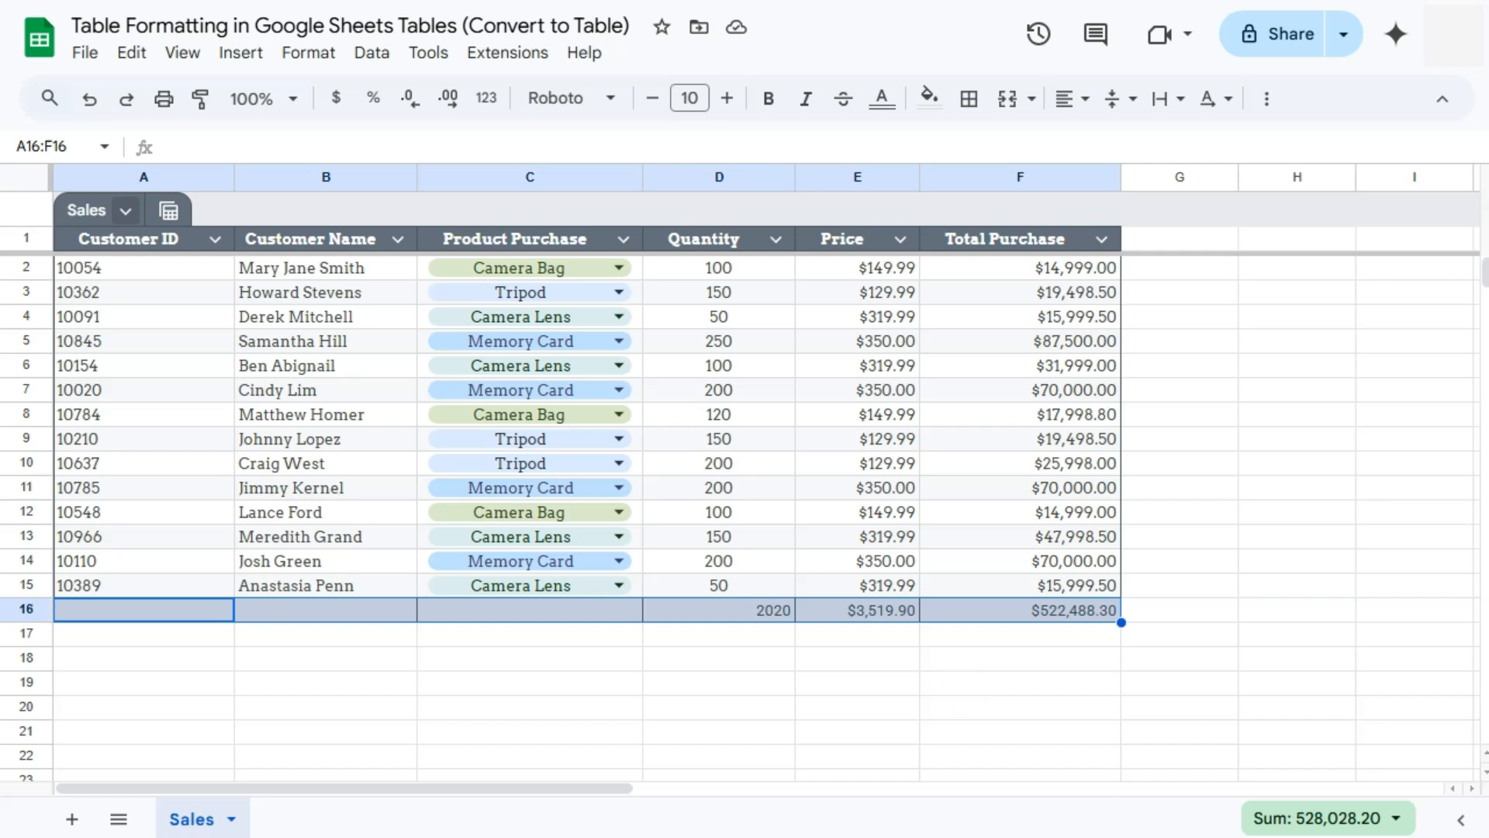
double_click(748, 608)
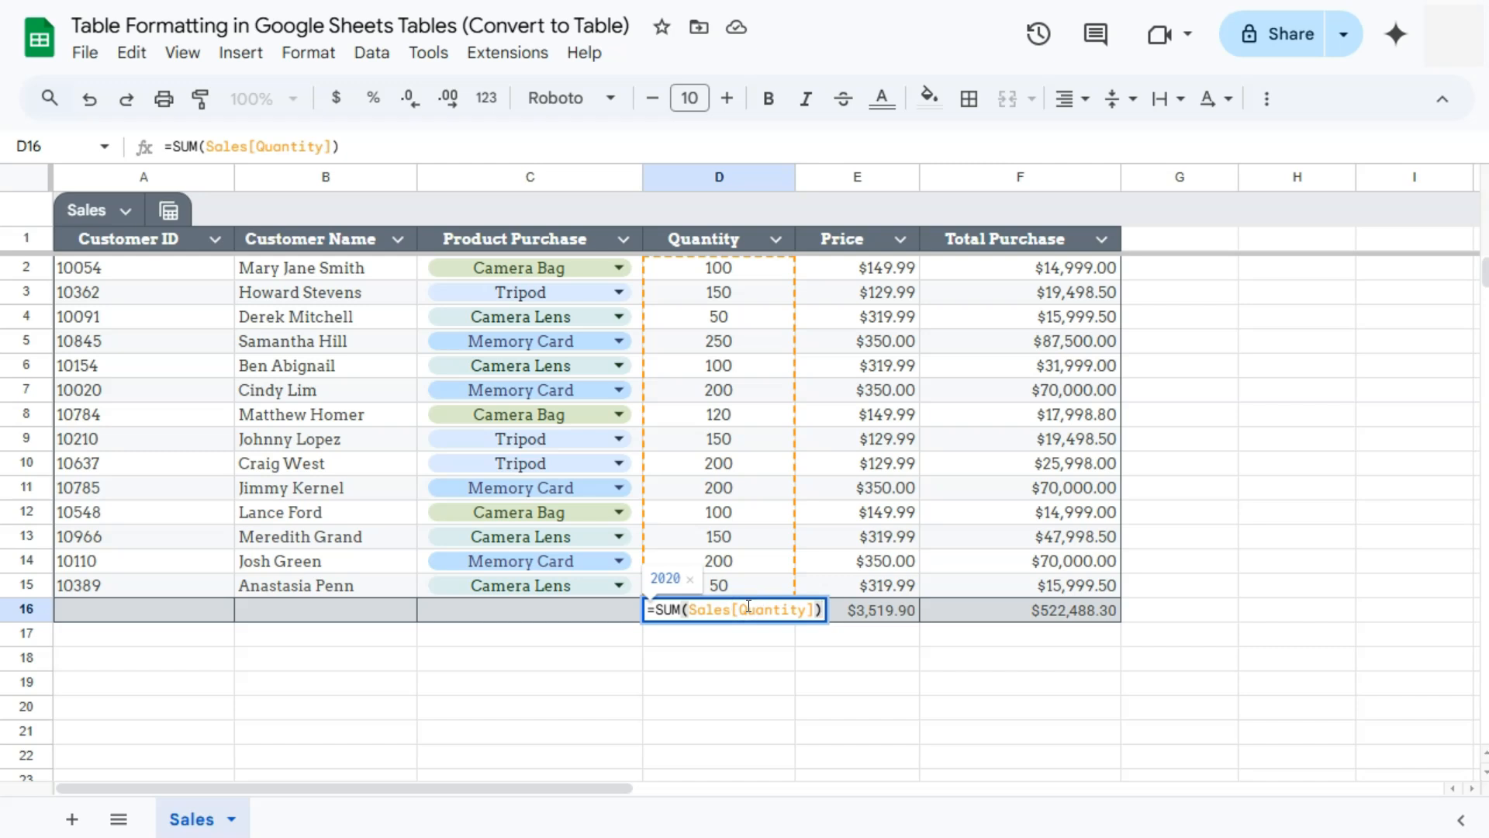
click(734, 656)
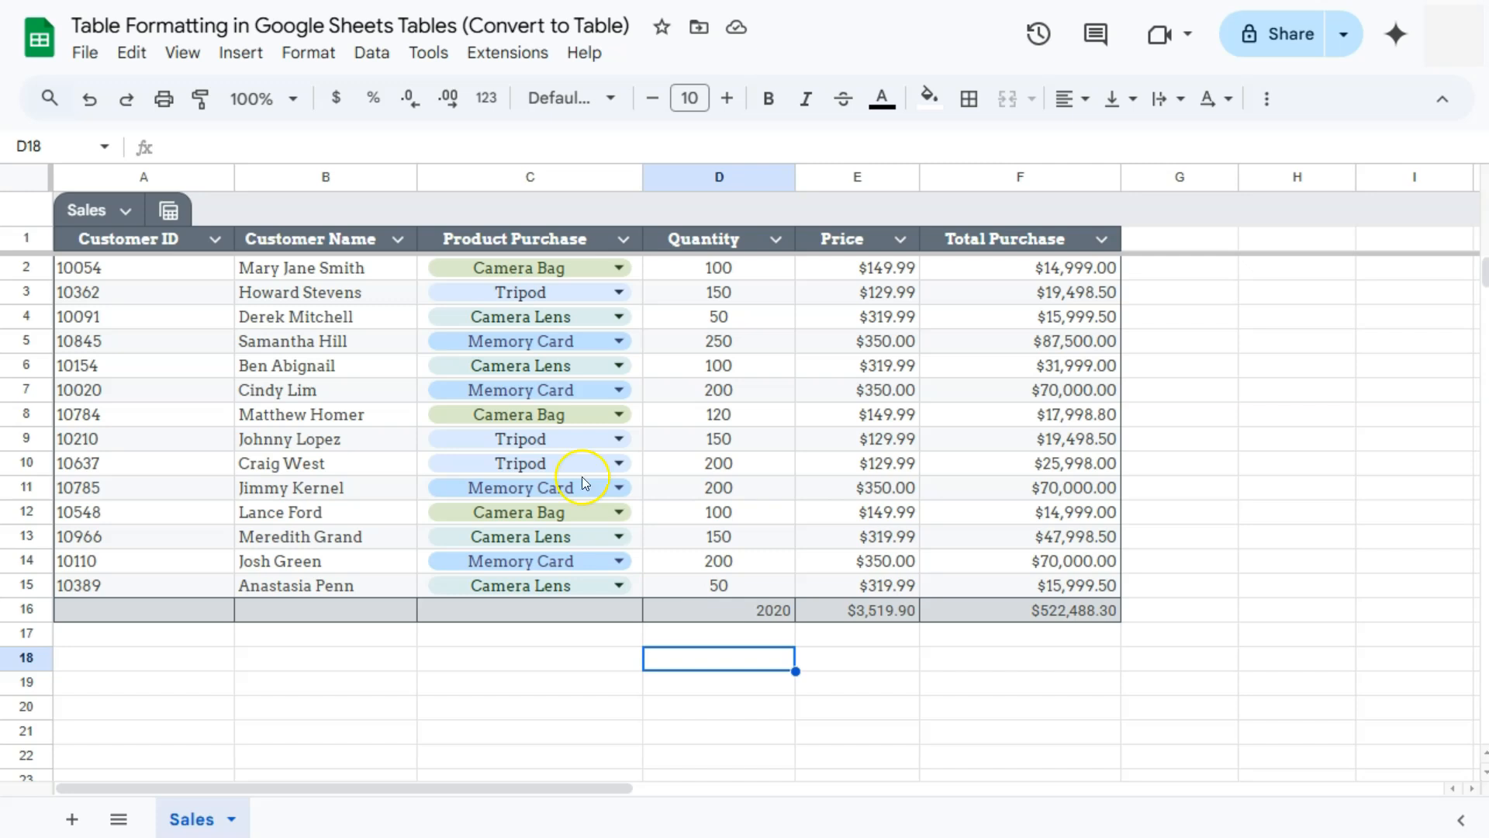
Open the Sales table's advanced formatting options and look over the default and custom style settings
click(125, 210)
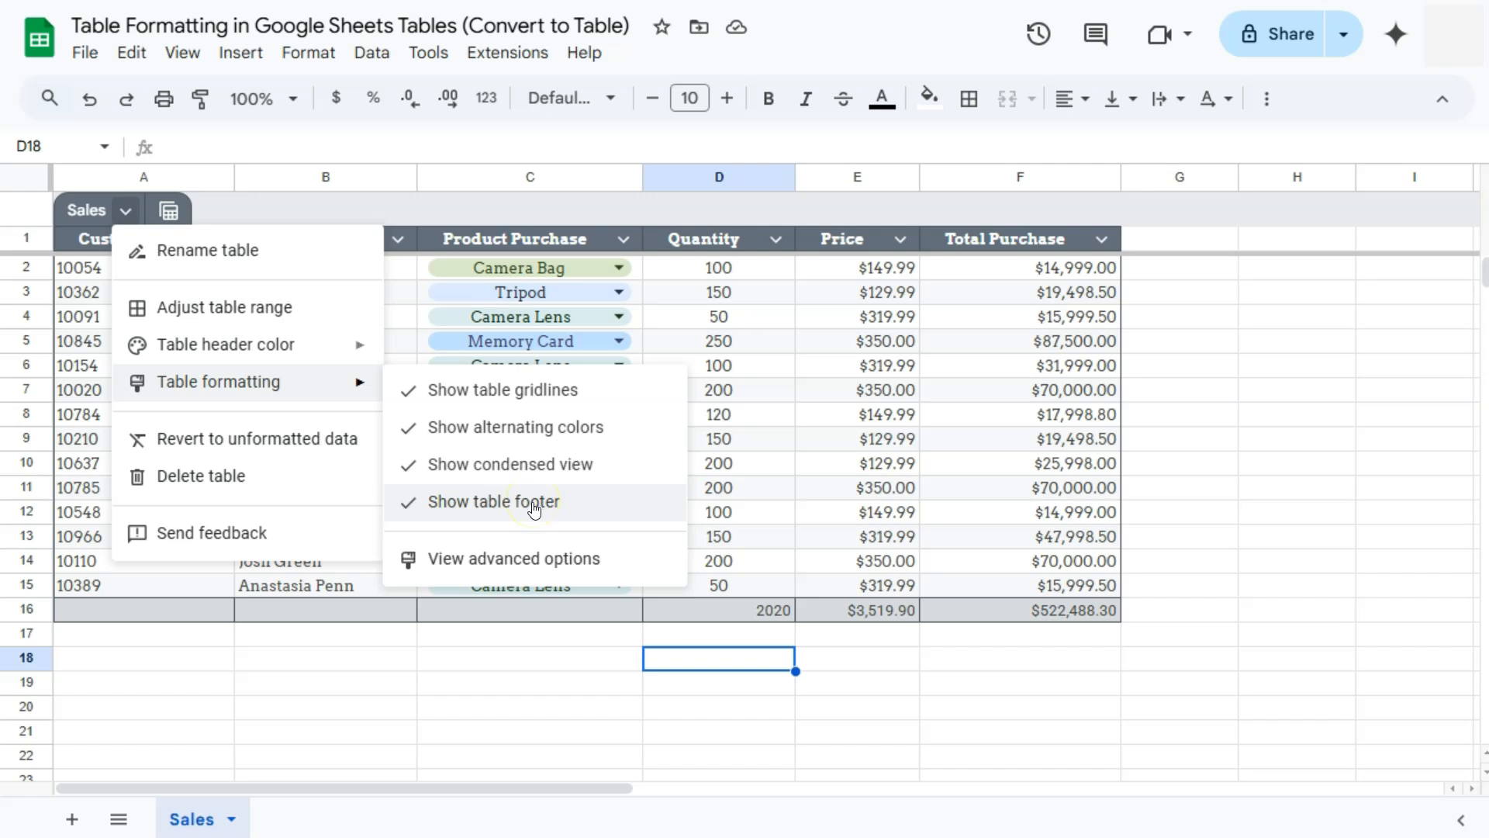
click(531, 564)
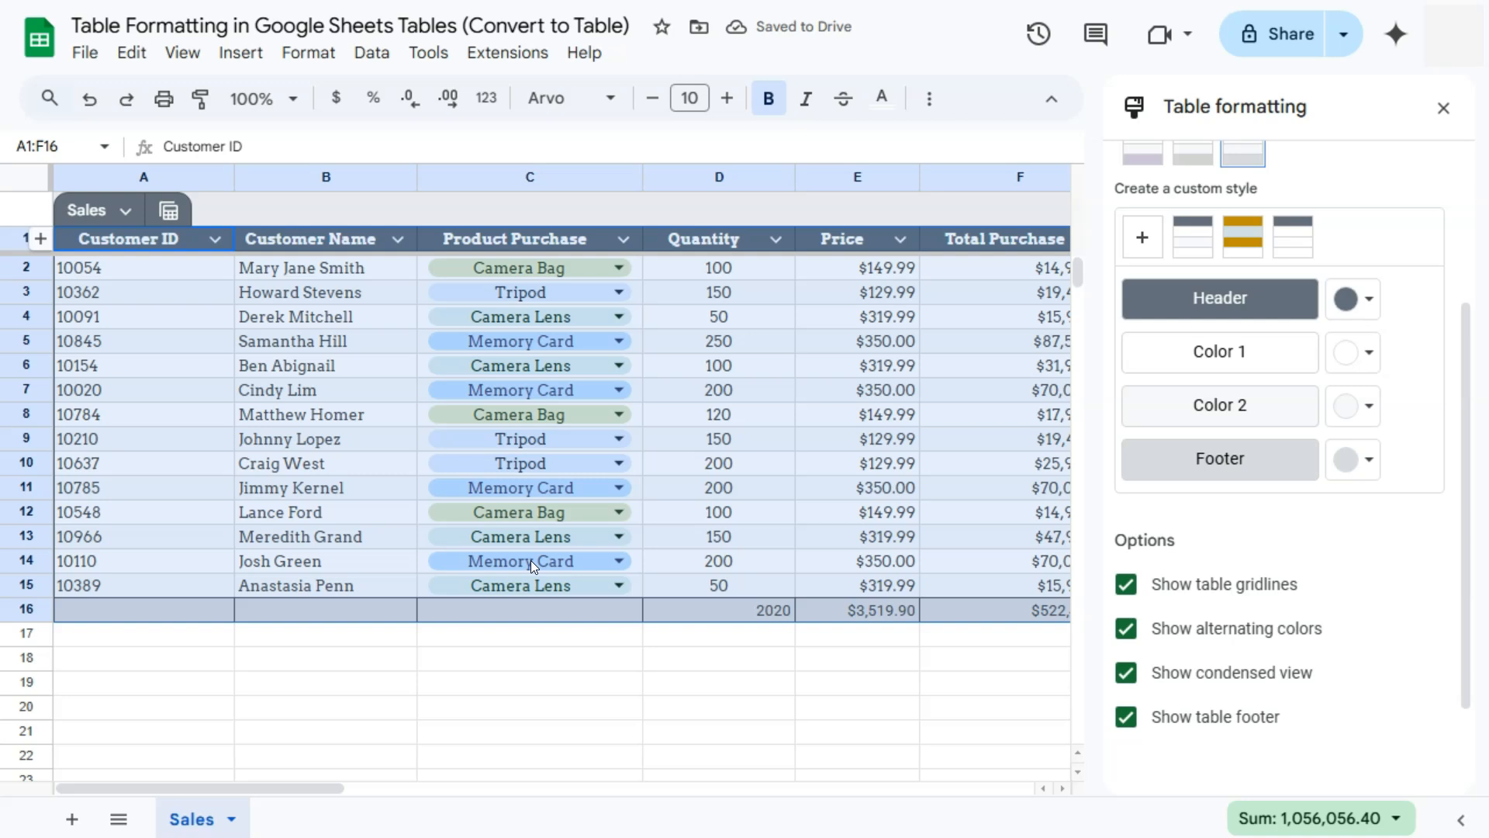
scroll(1426, 489, up, 3)
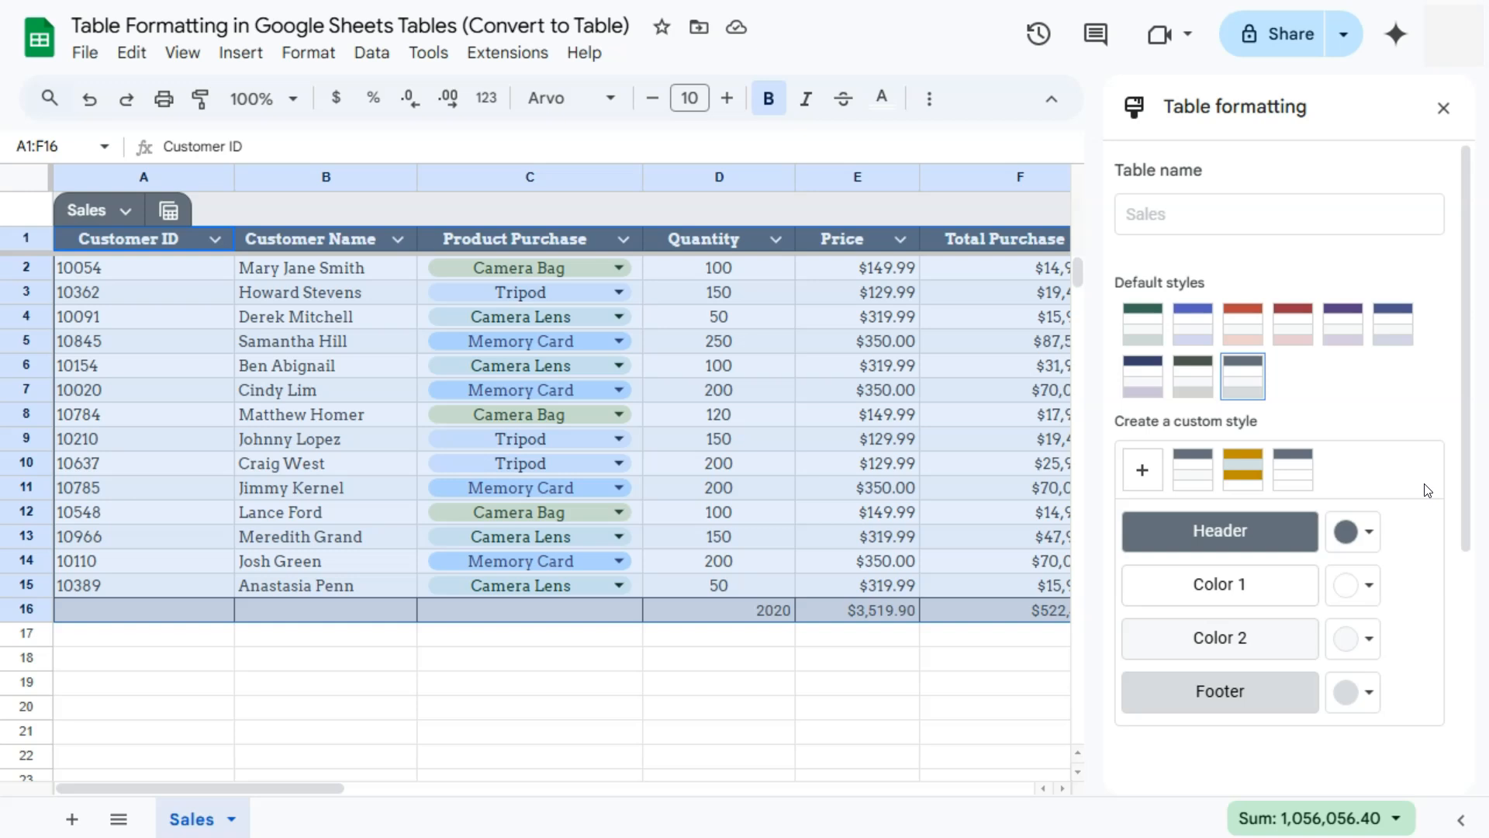
scroll(1339, 449, down, 3)
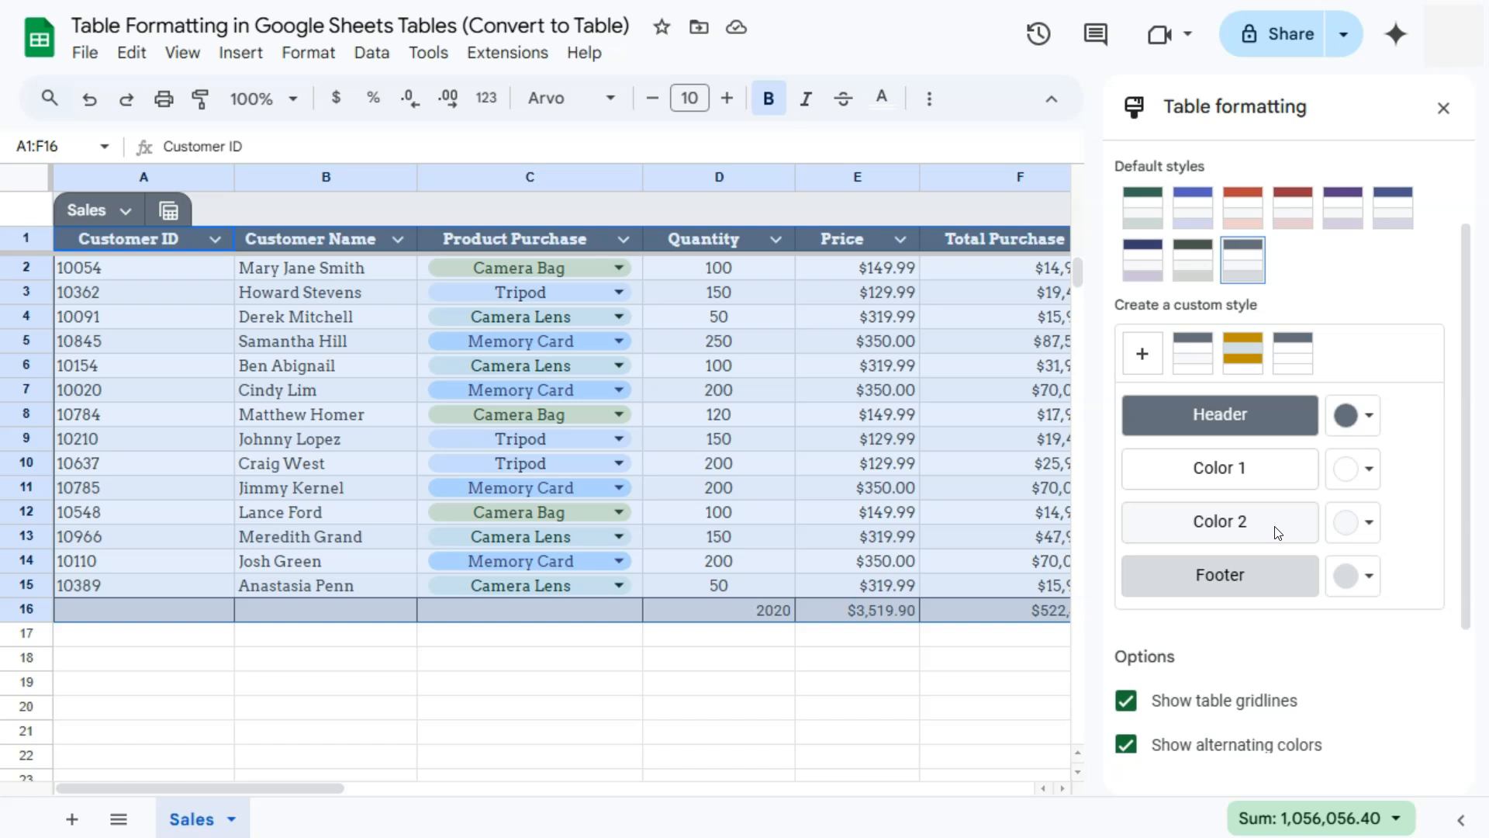
Turn off the Sales table's gridlines, alternating colors, condensed view and footer in the advanced options
scroll(1180, 682, down, 3)
click(1126, 526)
click(1126, 570)
click(1126, 614)
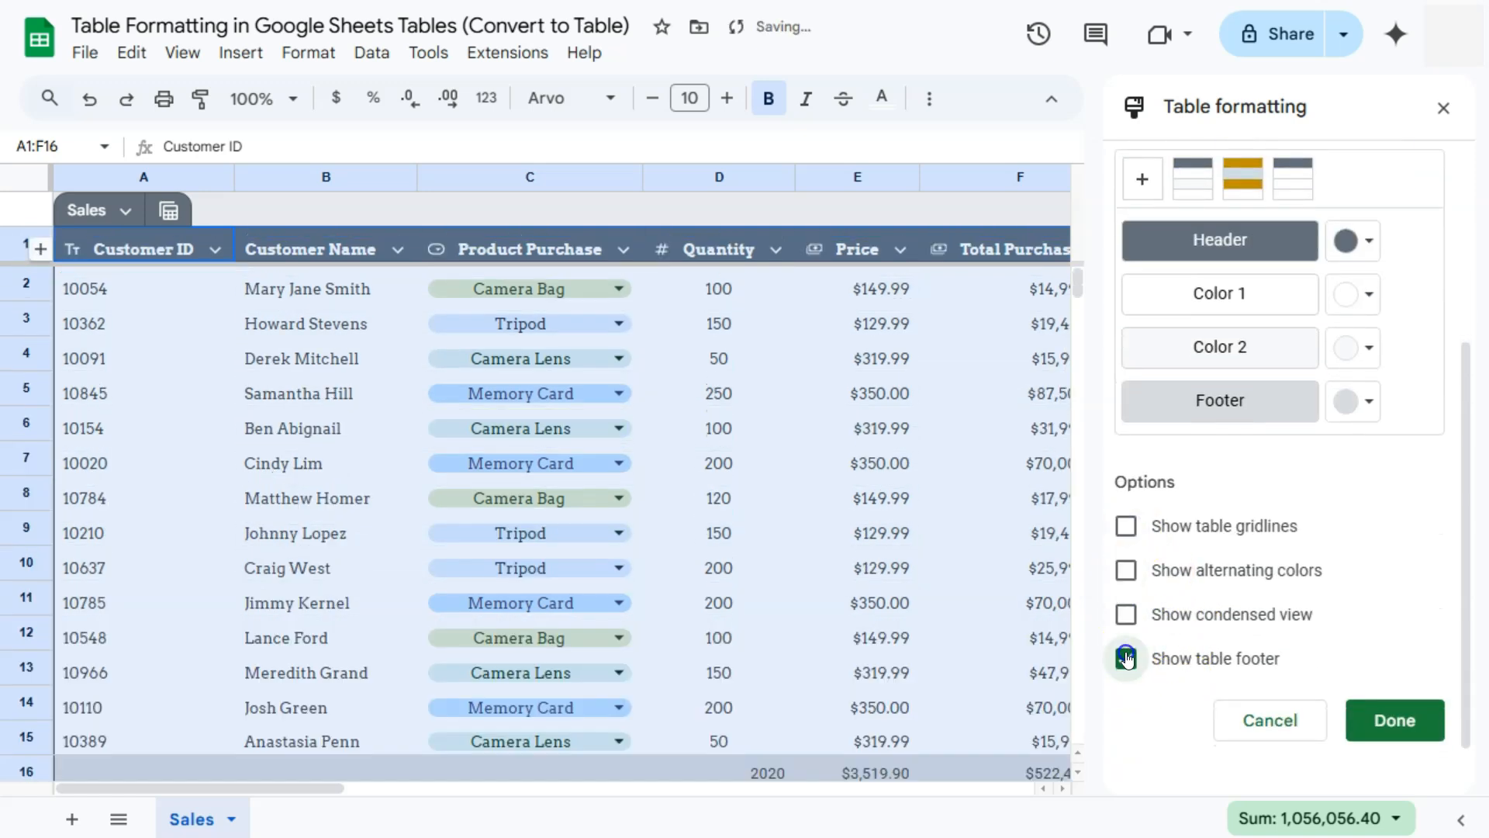
click(1126, 659)
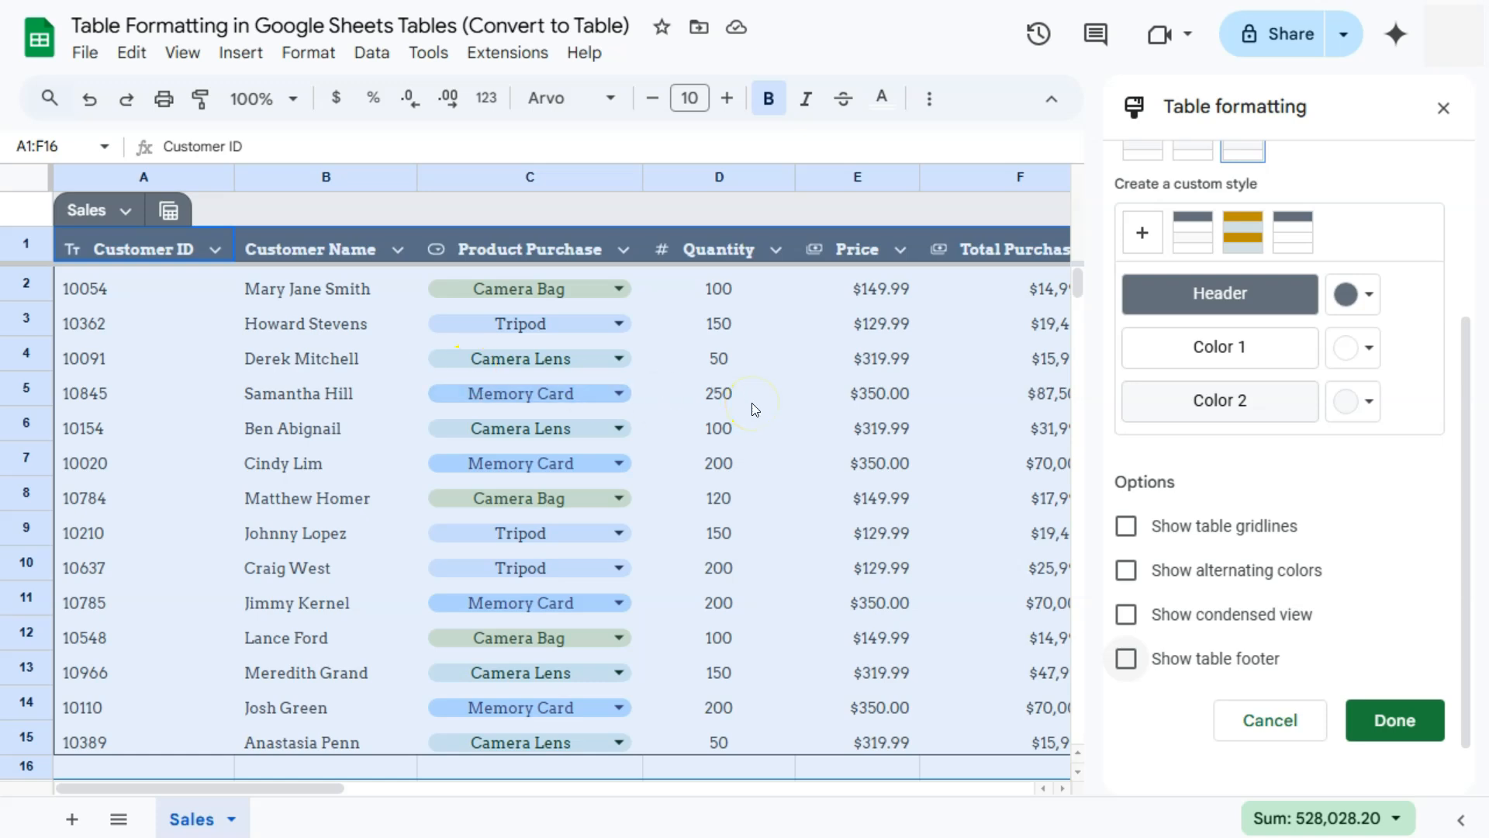
Enable alternating colors and set the custom style's Header color to the darkest green
click(1127, 572)
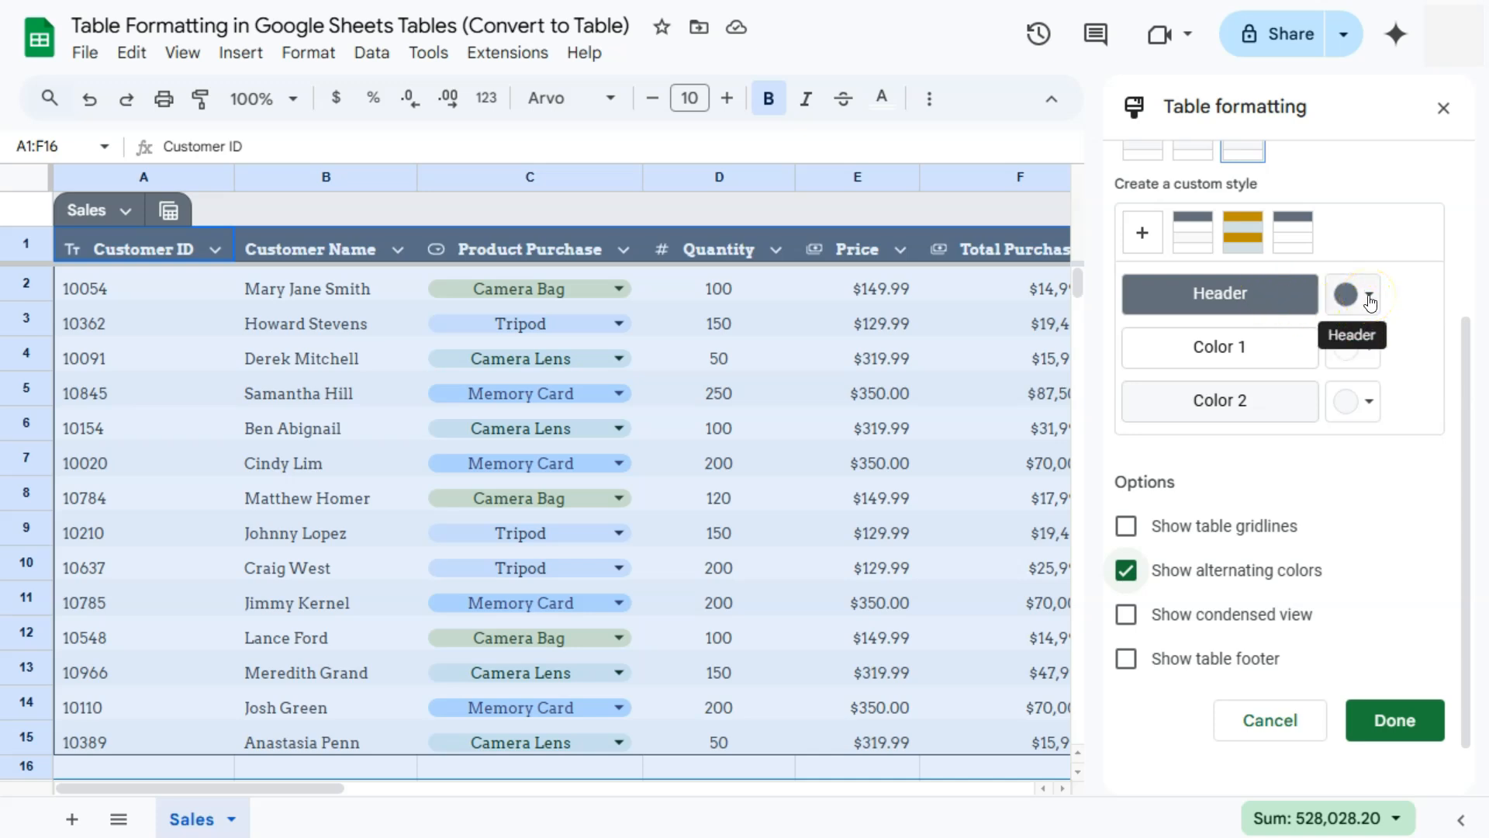
click(1370, 300)
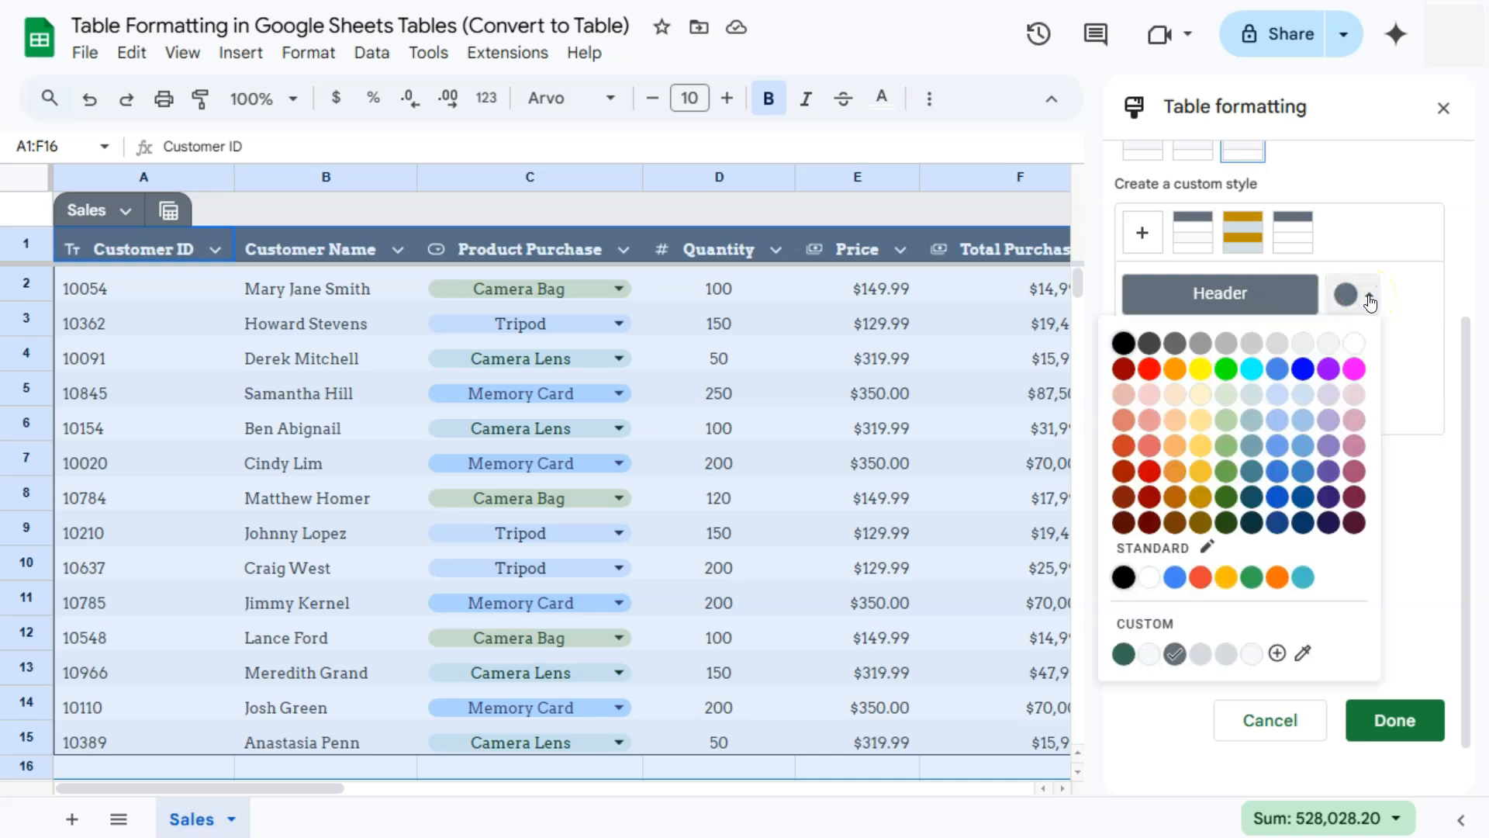
click(1240, 292)
click(1226, 523)
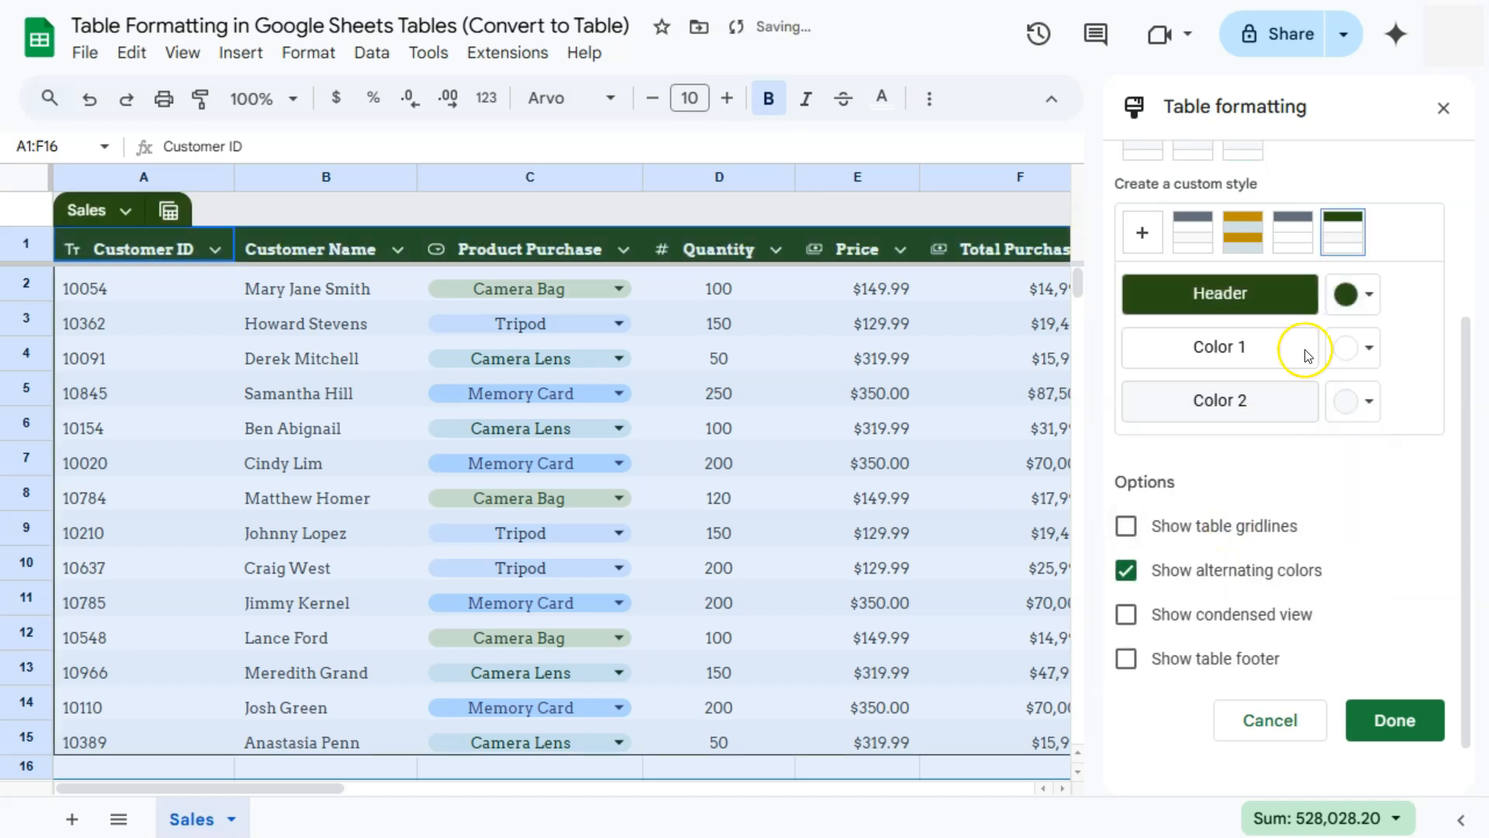
Set the custom style's Color 1 to a medium green and Color 2 to a light green
click(1359, 349)
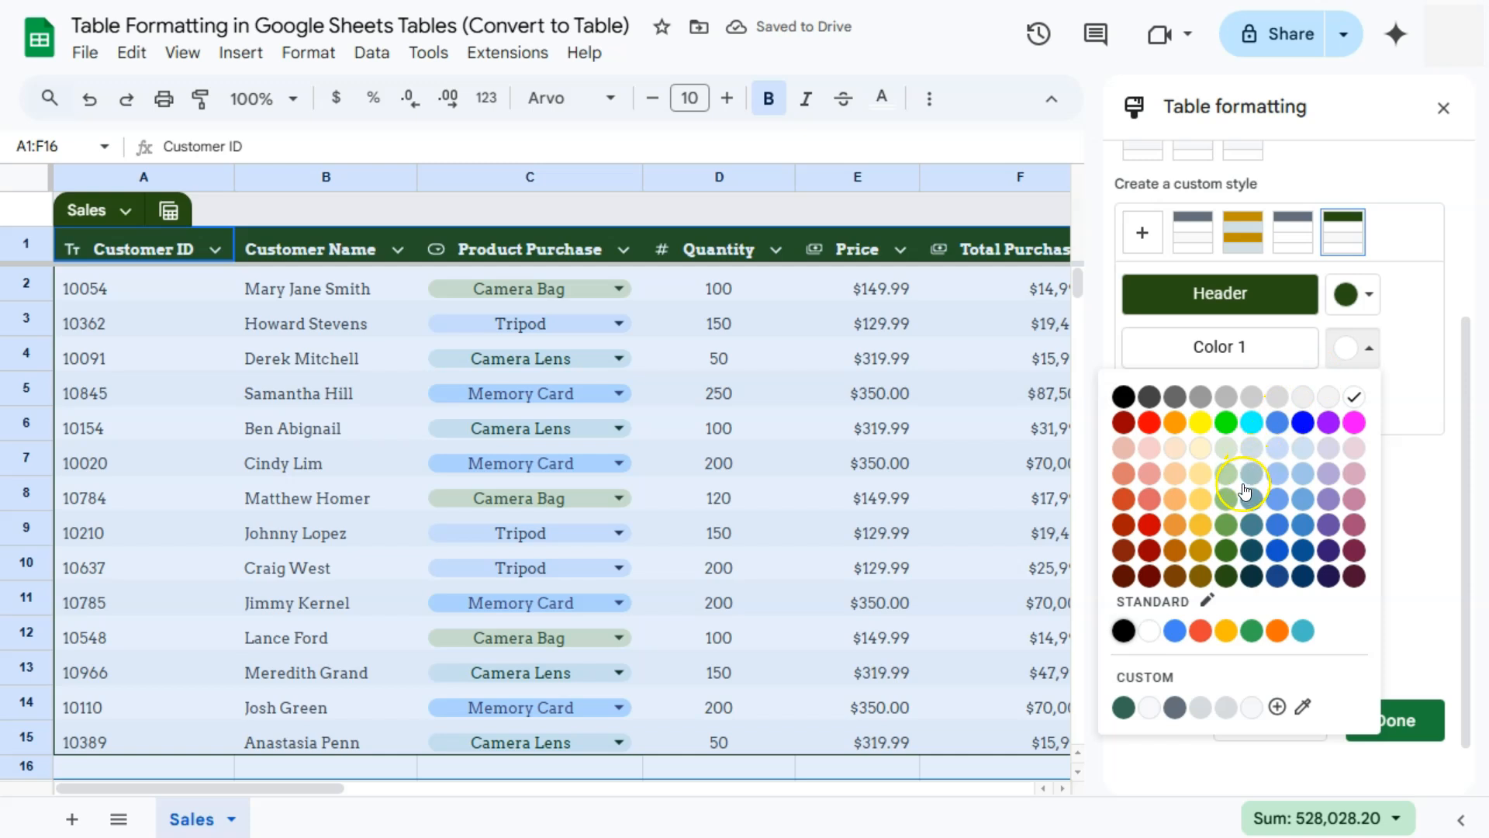
click(1225, 532)
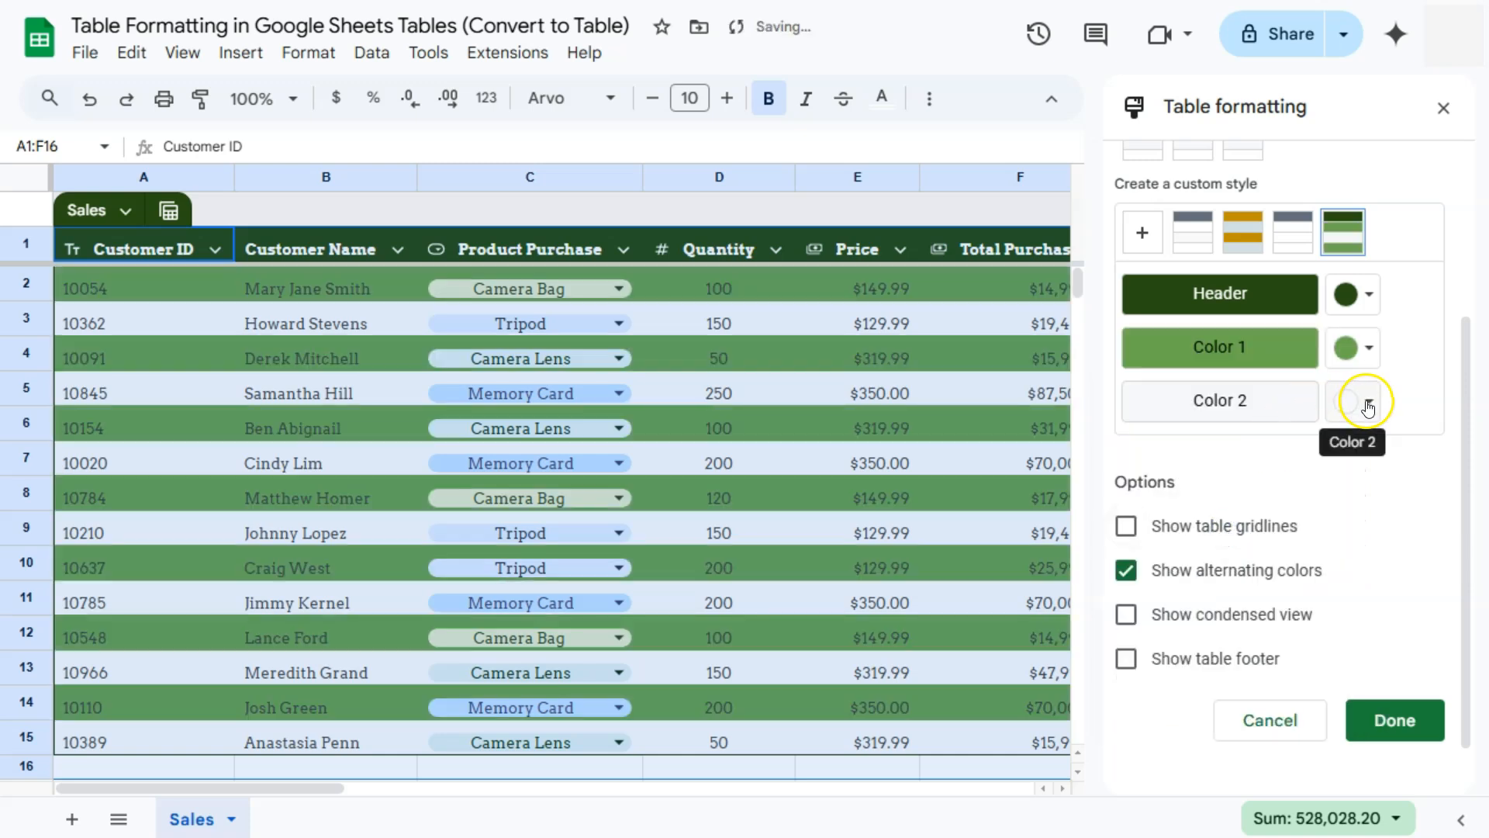
click(1366, 405)
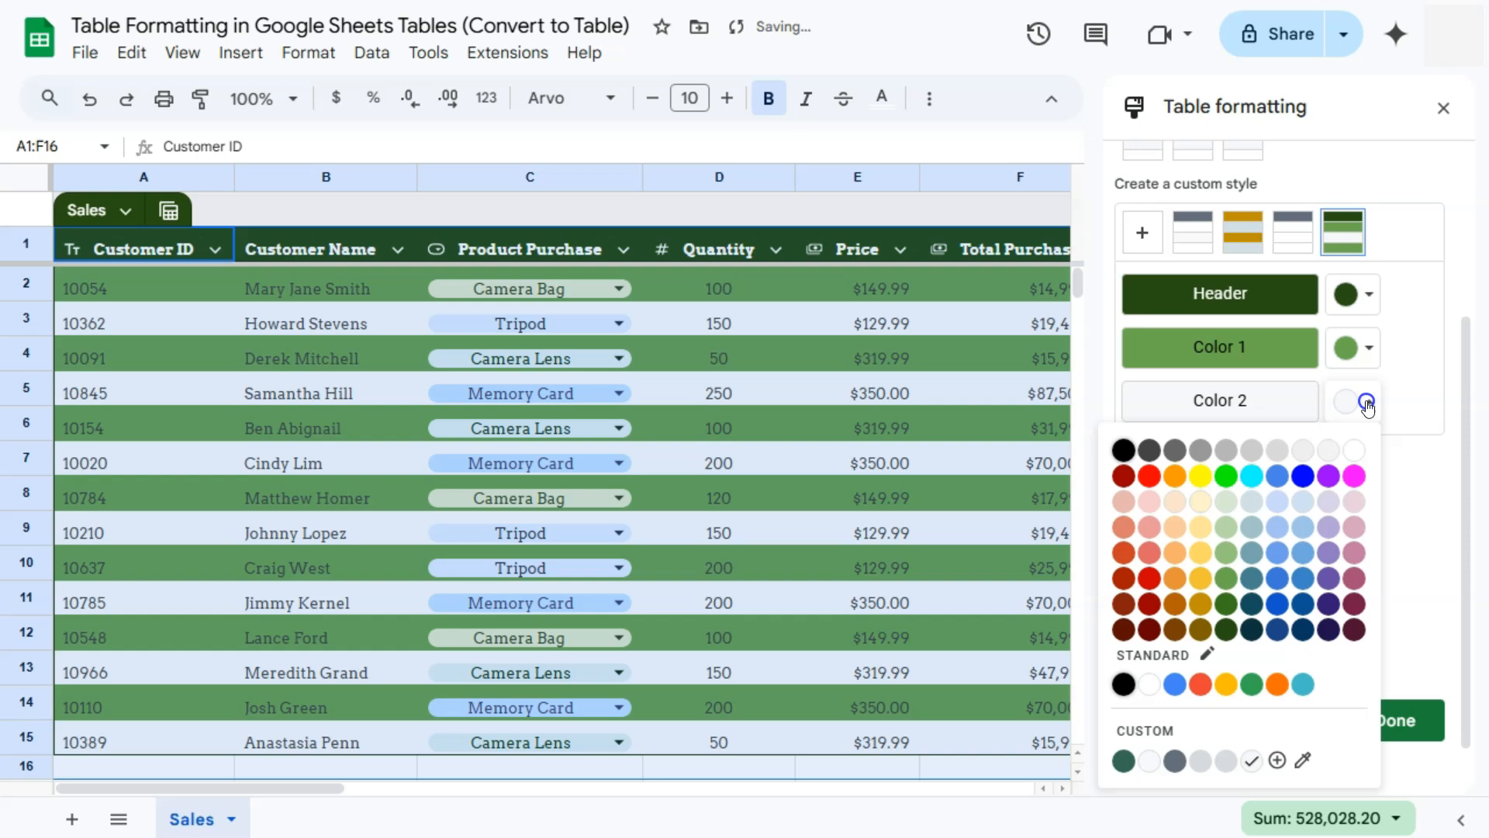
click(1226, 527)
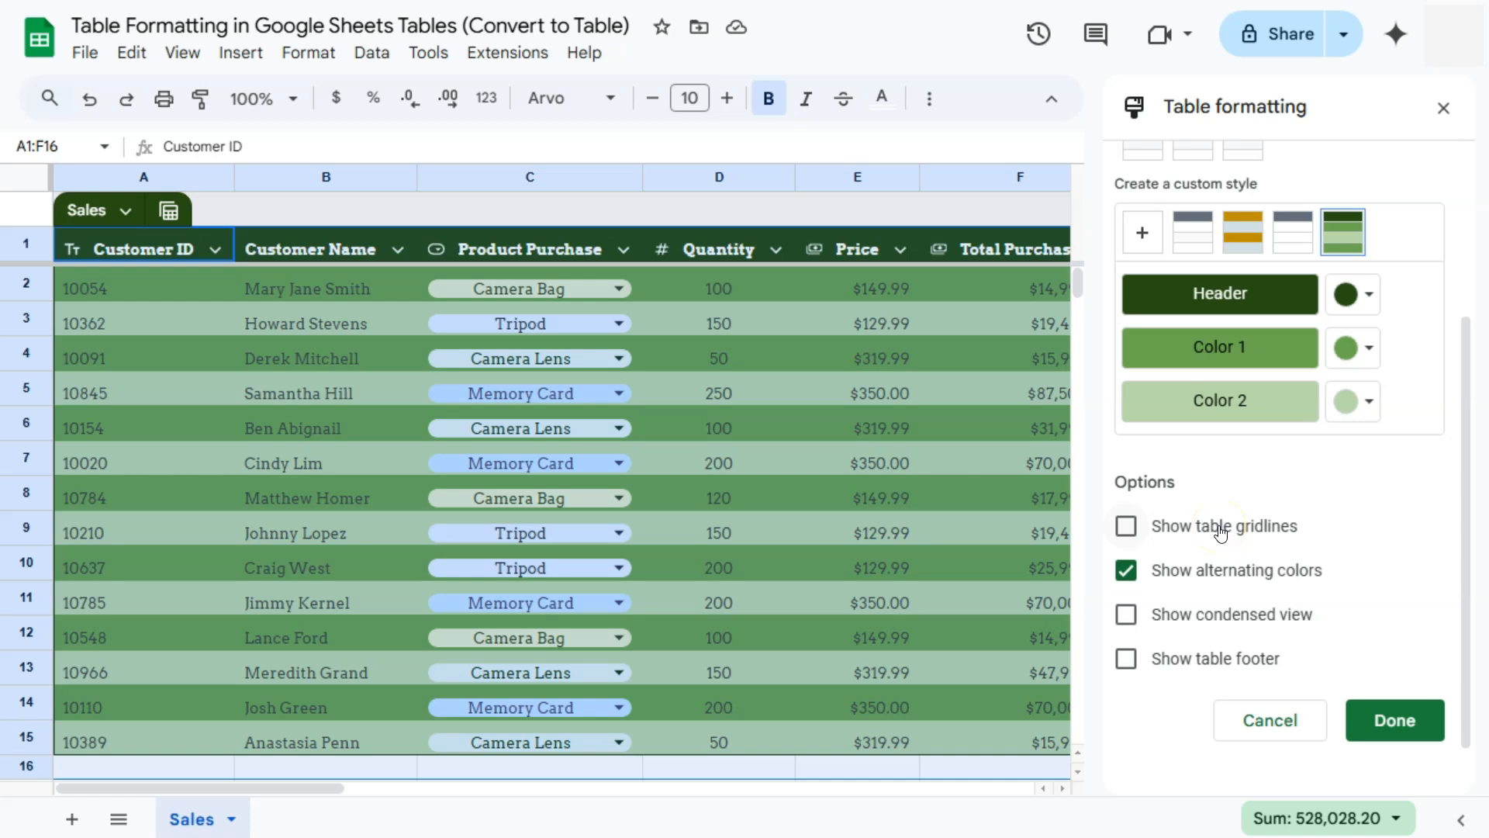
Show the table footer and set its color to a dark green slightly lighter than the header
click(1128, 660)
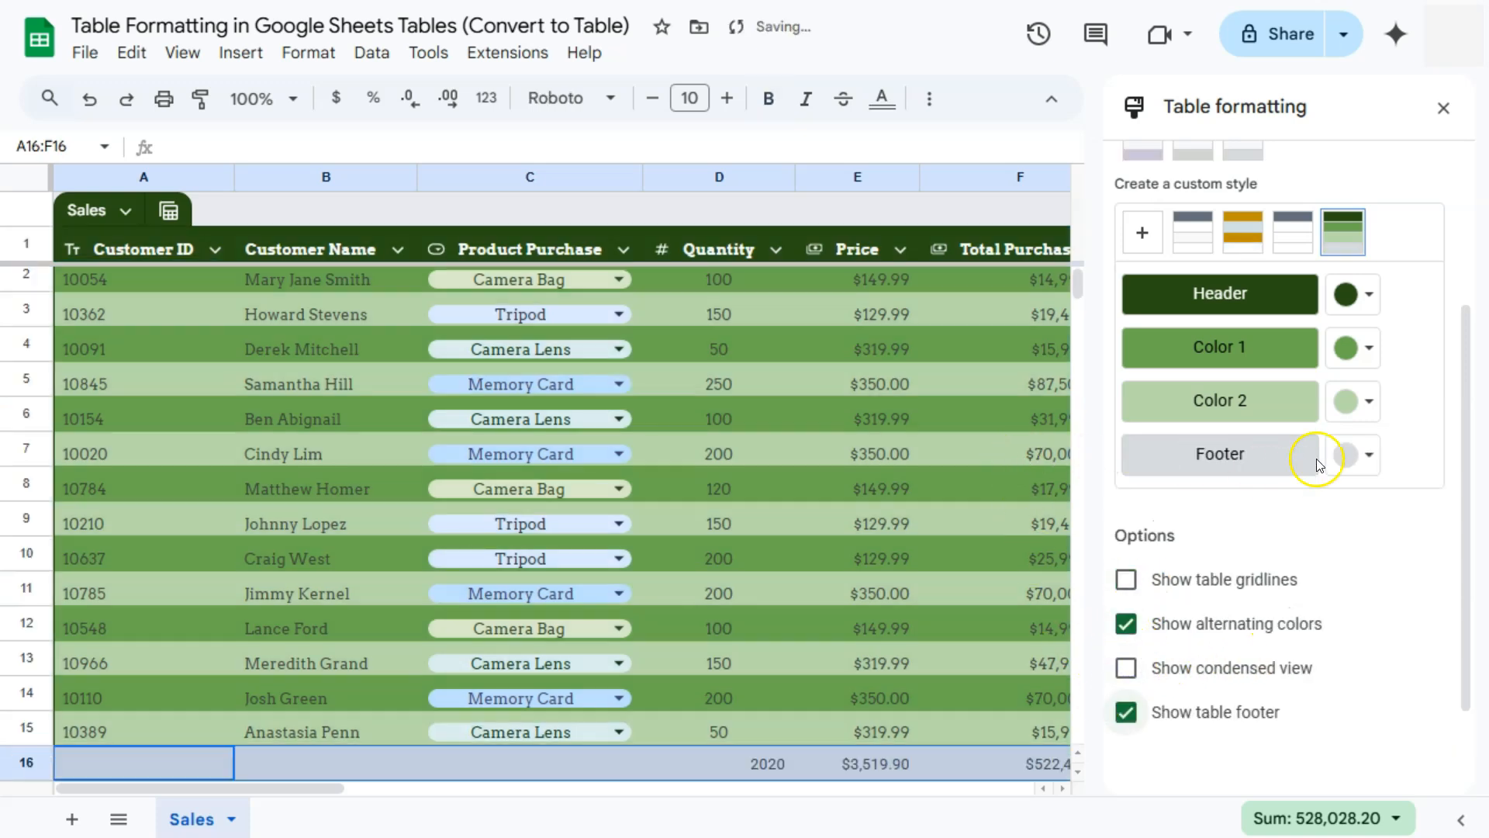
click(1365, 456)
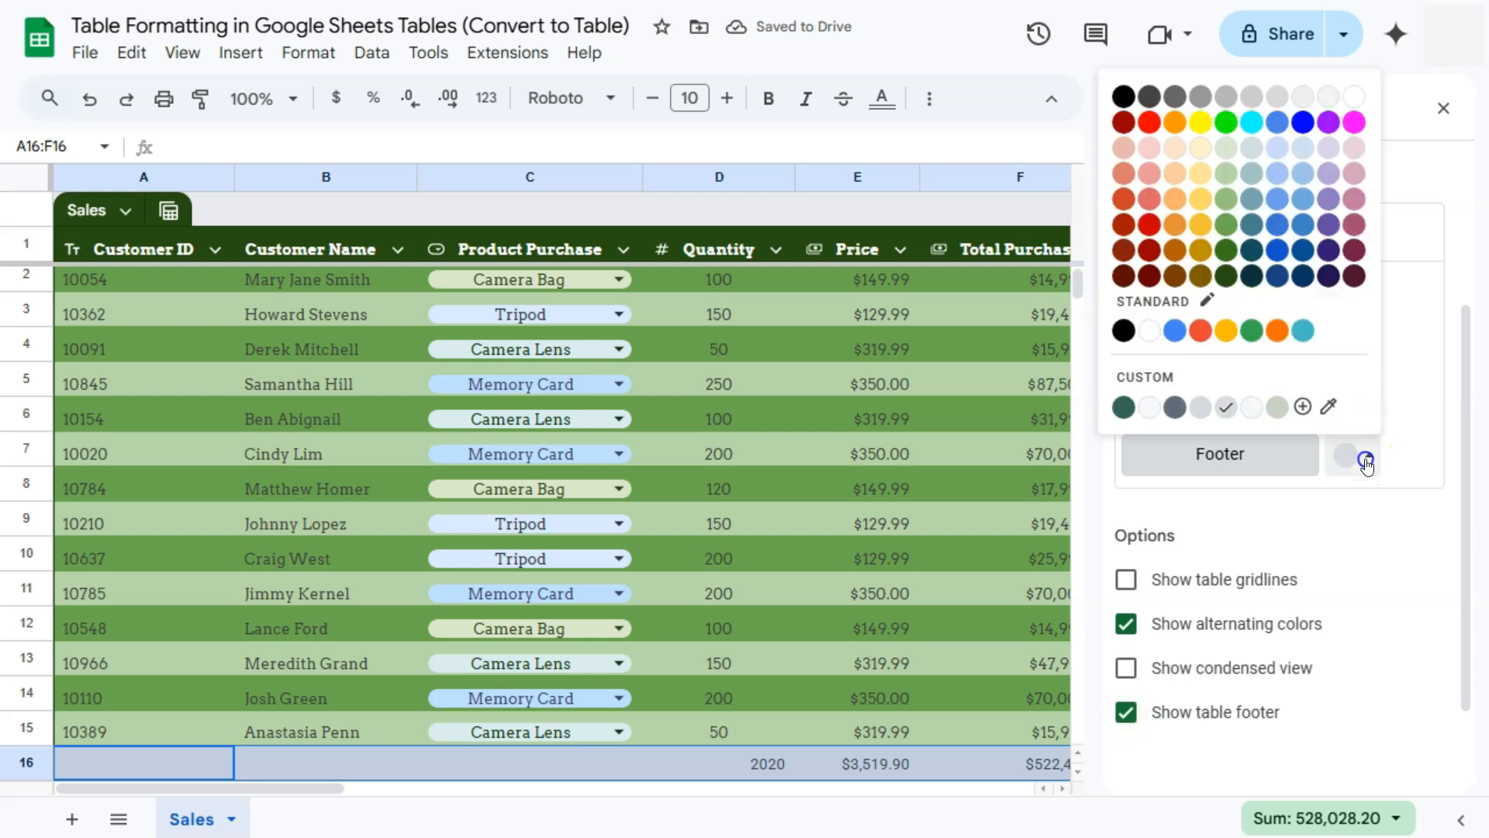
click(1227, 258)
click(1371, 555)
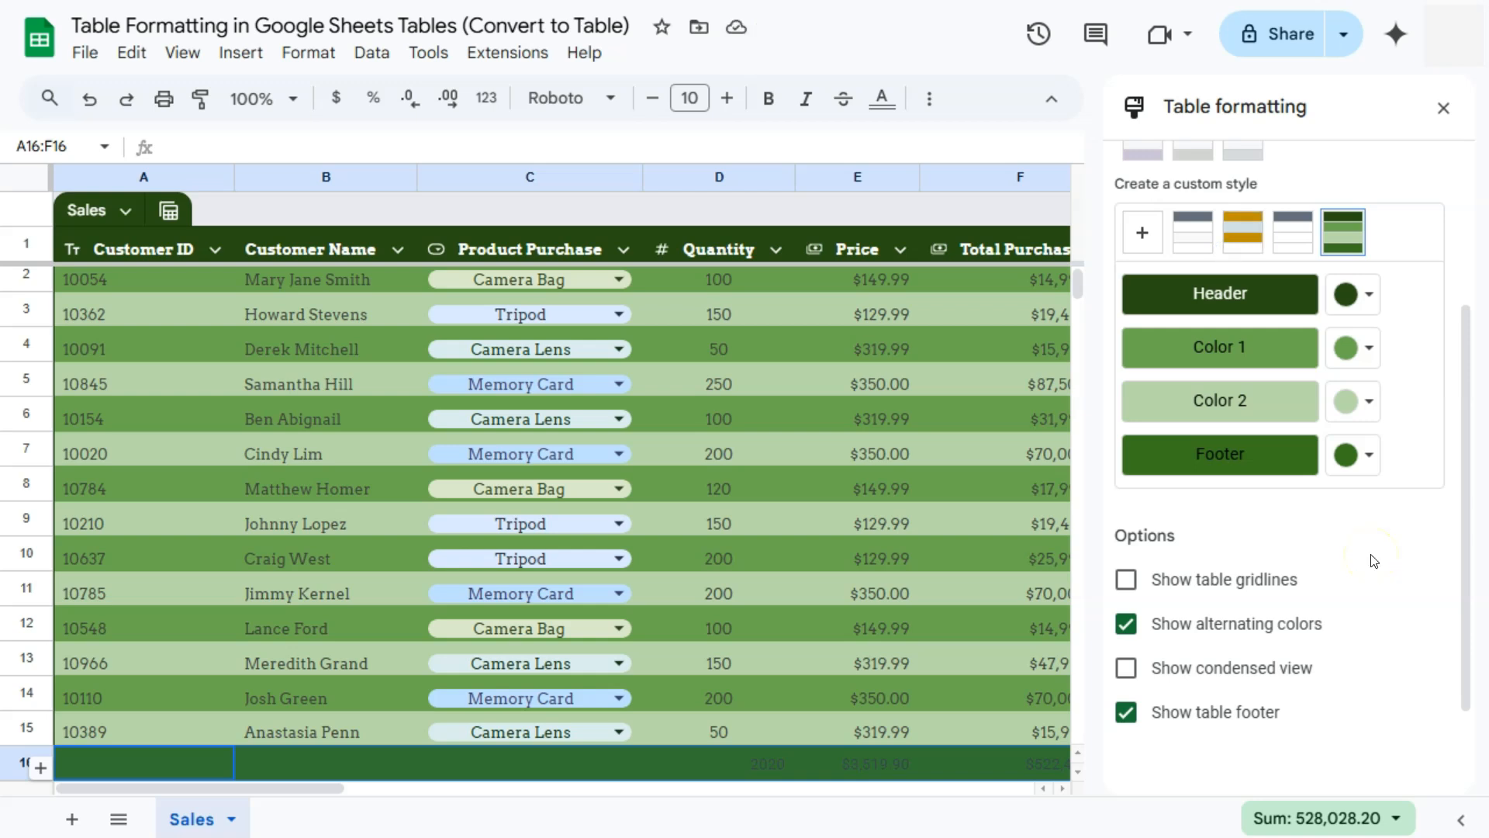
Enable condensed view and table gridlines for the custom green table style
click(1128, 673)
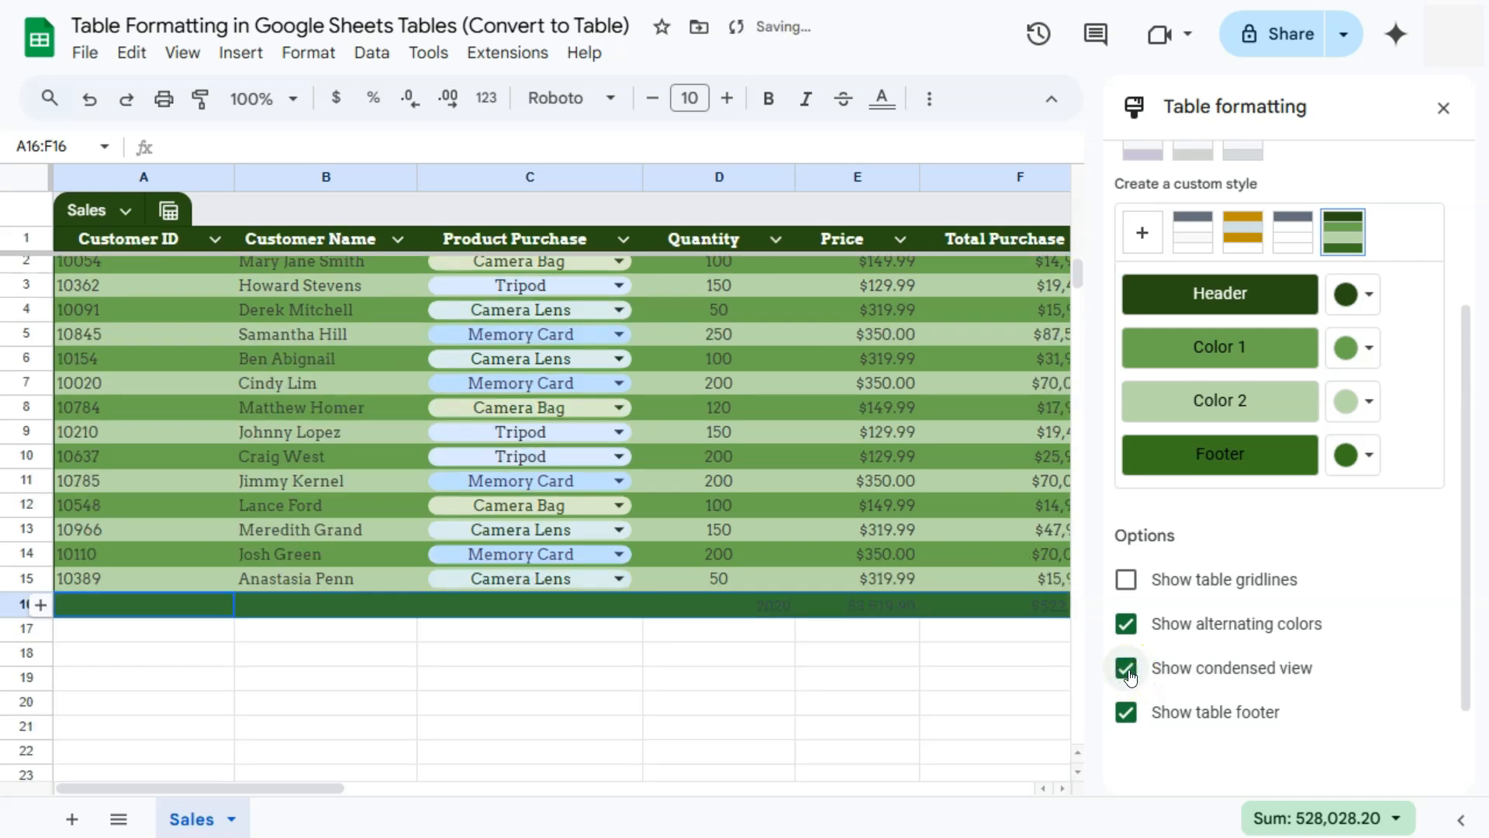
click(1126, 587)
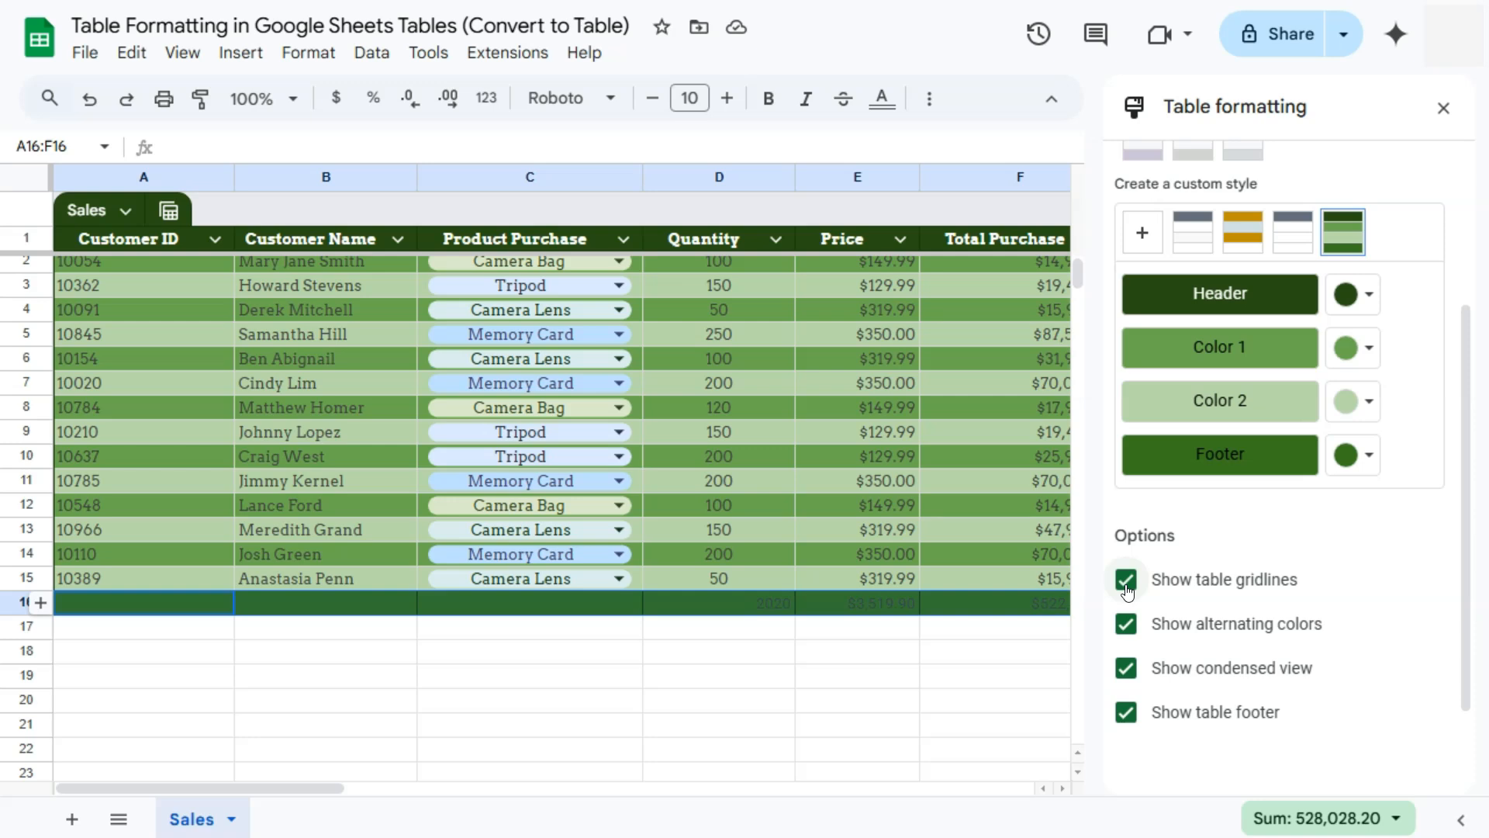
scroll(687, 693, up, 1)
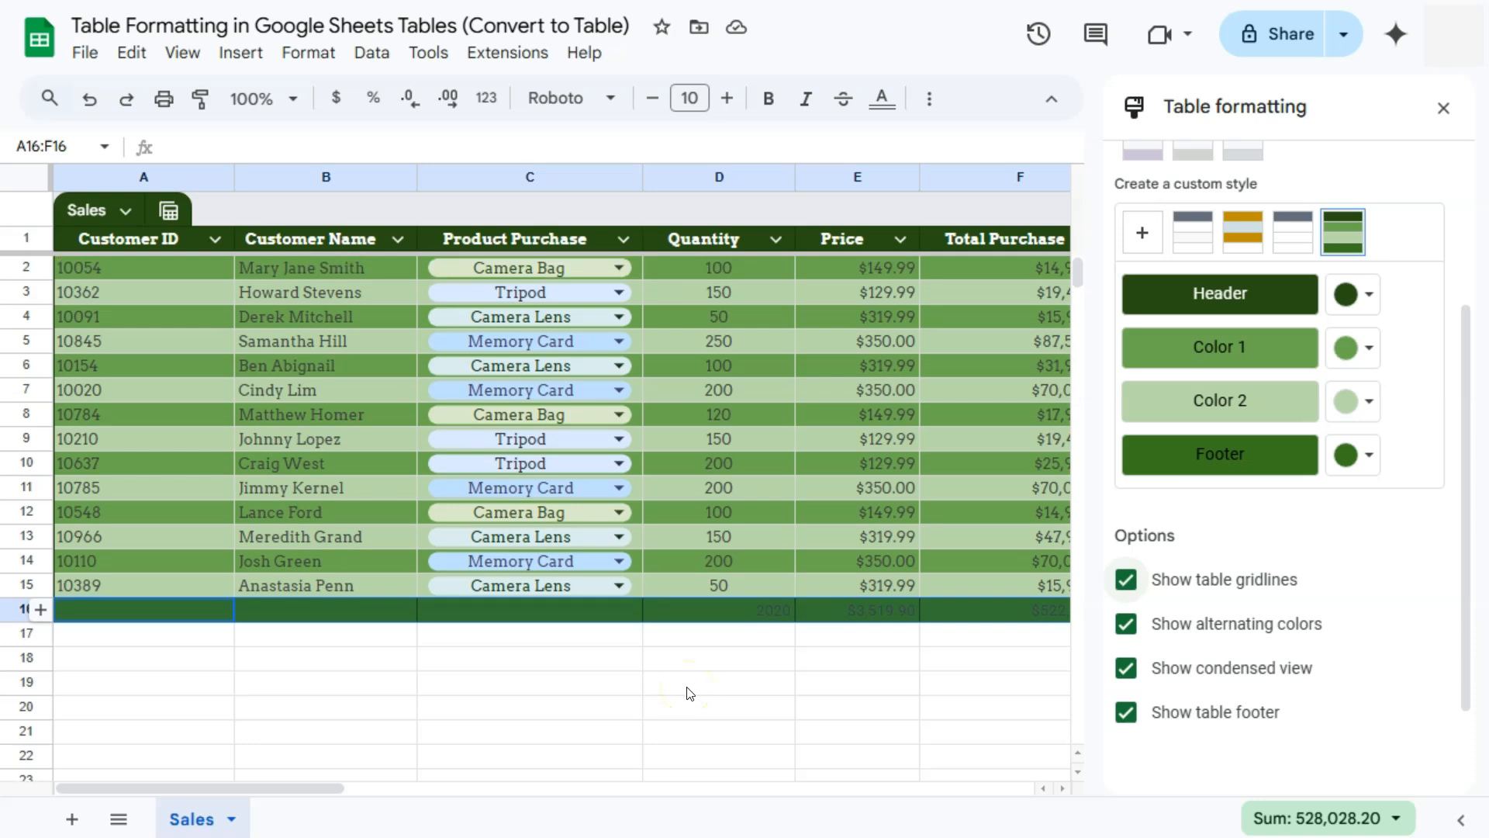